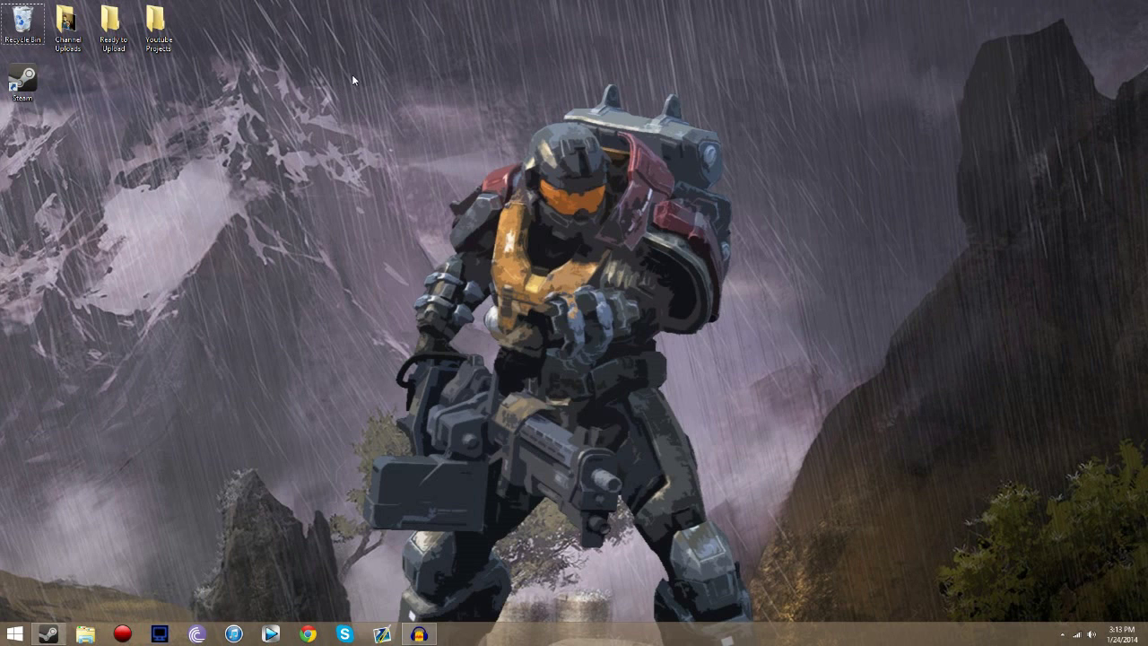
pyautogui.moveTo(353, 75); pyautogui.dragTo(894, 570)
pyautogui.moveTo(296, 25); pyautogui.dragTo(839, 554)
# - Show the list of available Wi-Fi networks, check which one is connected, and close the list
pyautogui.click(1077, 636)
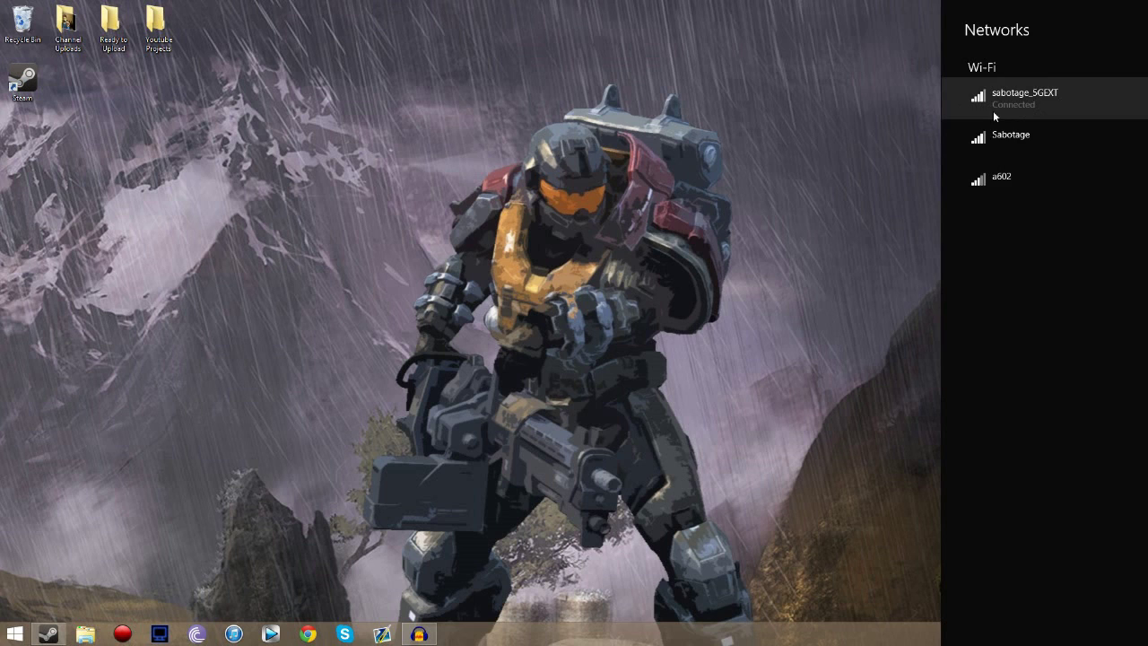
pyautogui.click(354, 268)
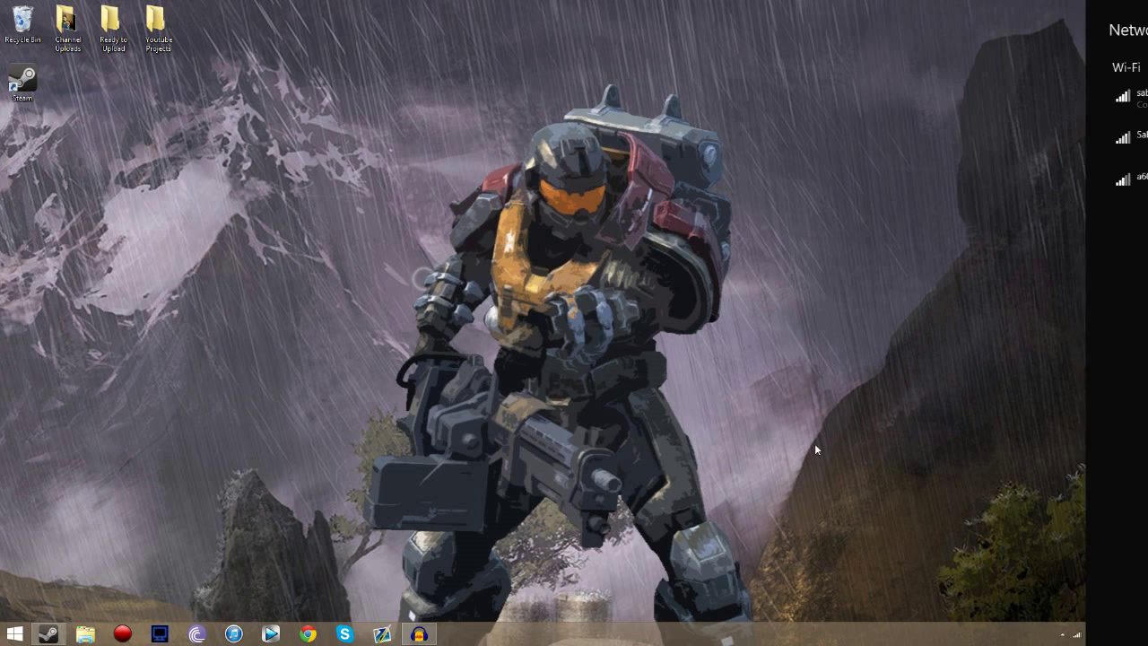
pyautogui.click(1076, 636)
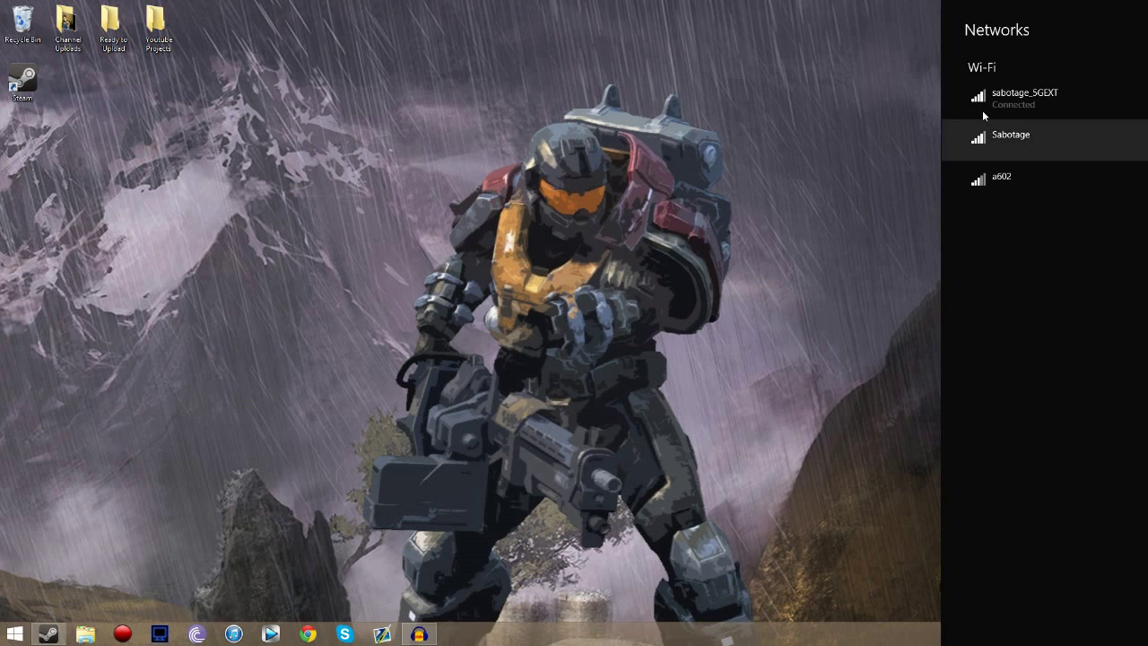
pyautogui.click(874, 143)
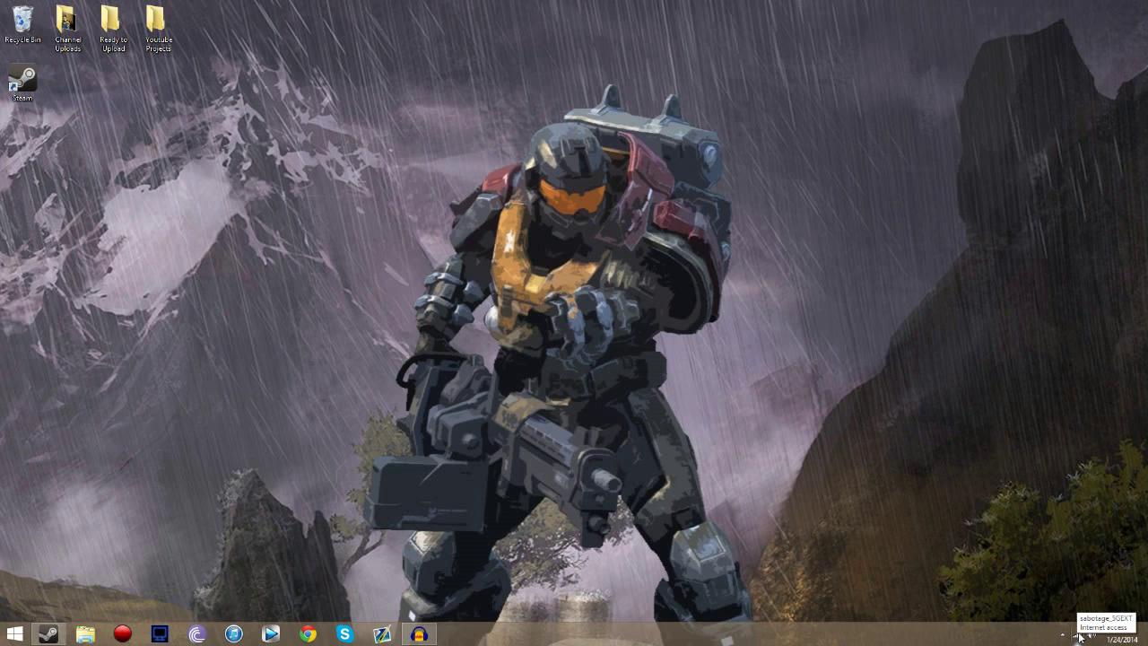
pyautogui.click(1081, 637)
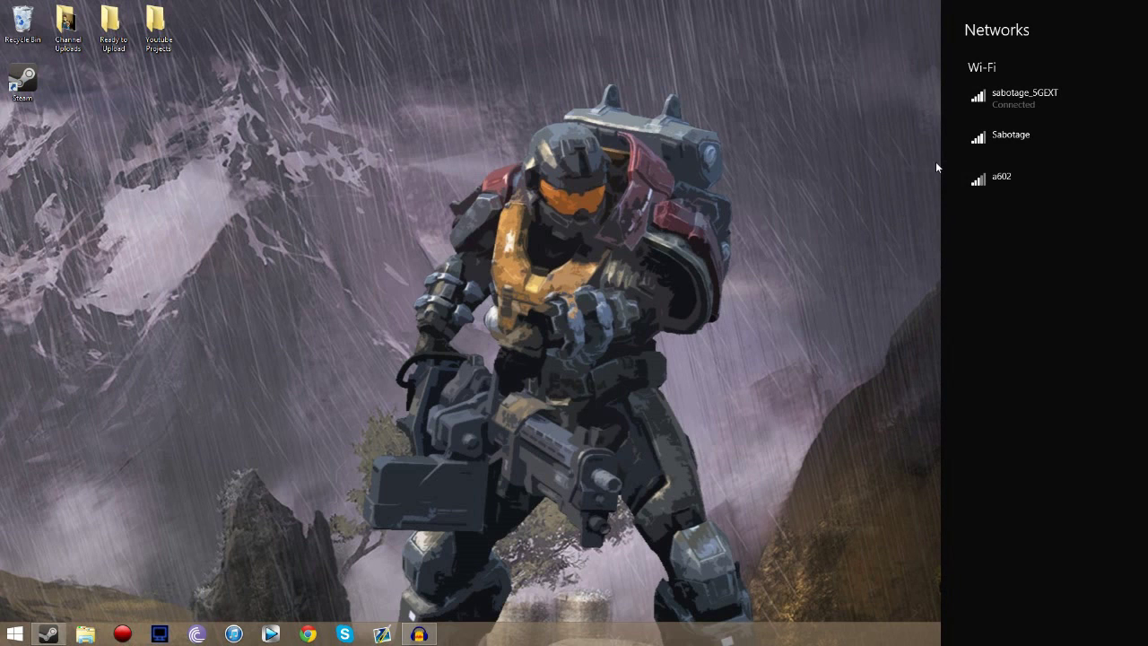
pyautogui.click(893, 183)
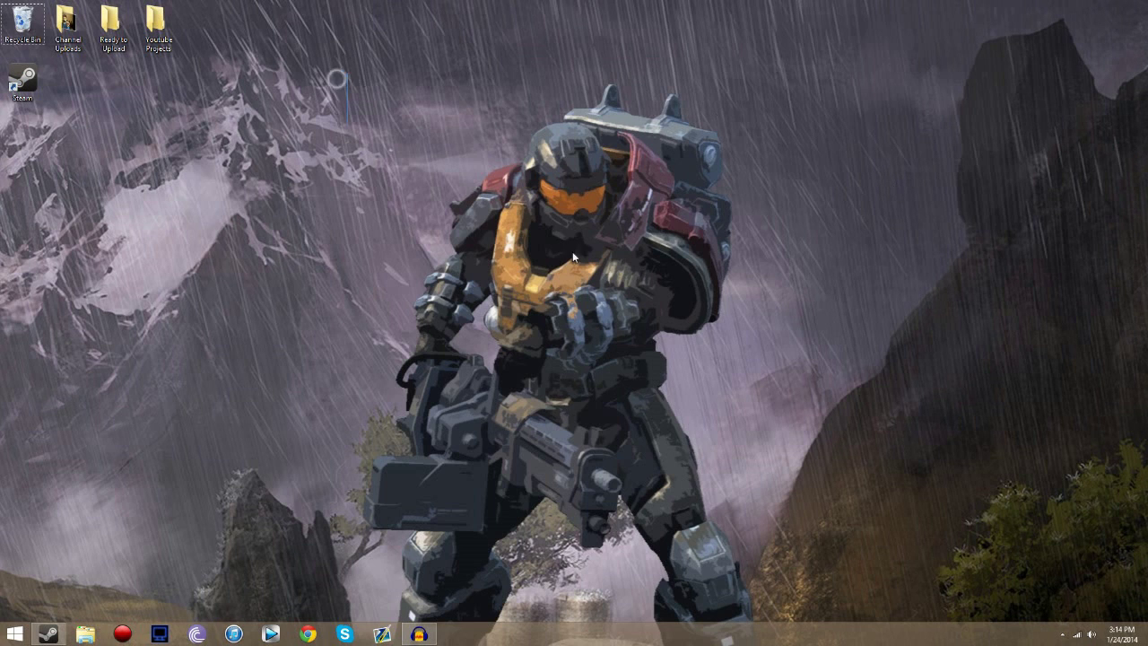
pyautogui.moveTo(348, 73); pyautogui.dragTo(707, 557)
pyautogui.moveTo(300, 39); pyautogui.dragTo(812, 380)
pyautogui.click(1092, 634)
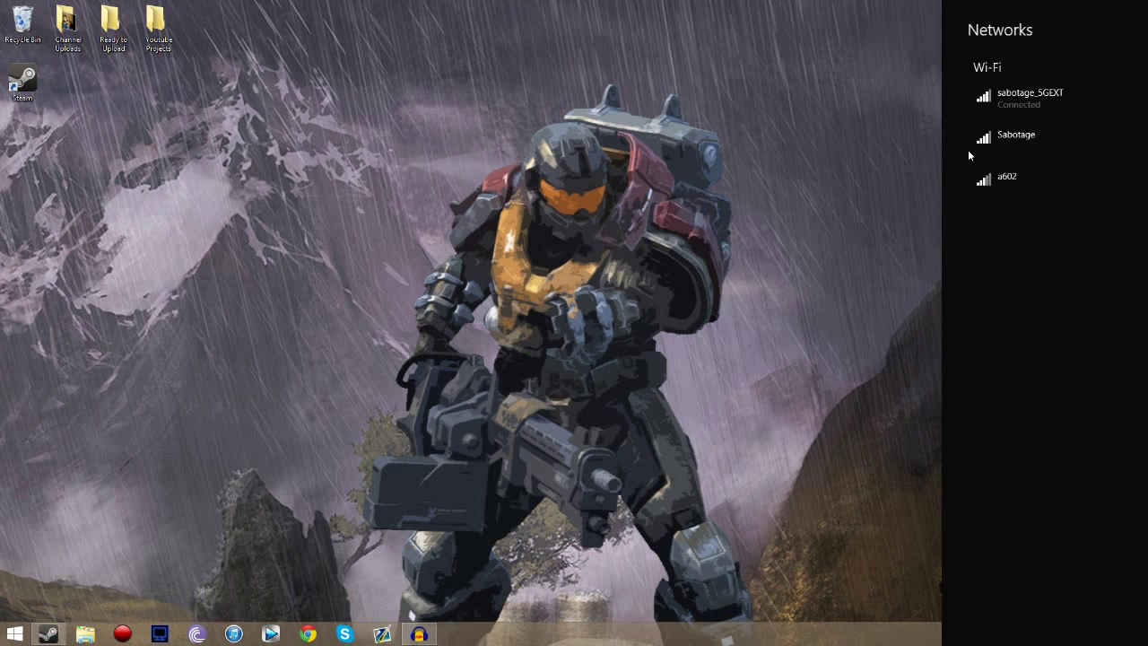
pyautogui.press('Escape')
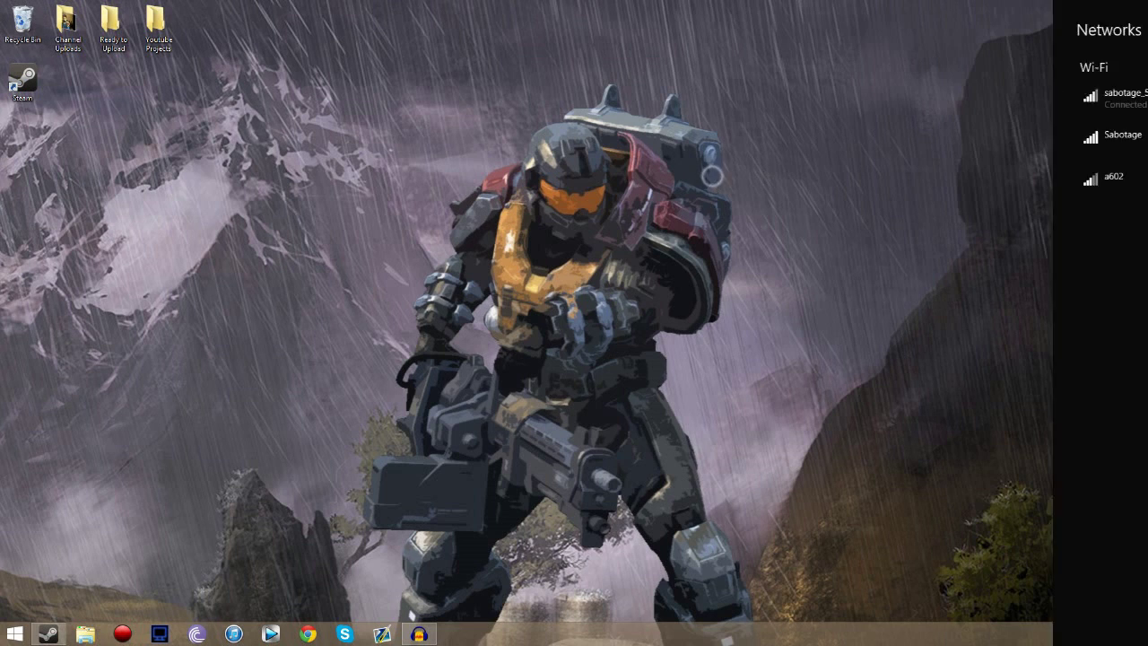
# - Search for "control panel", open it, and go to the Network and Sharing Center under Network and Internet
pyautogui.rightClick(1076, 634)
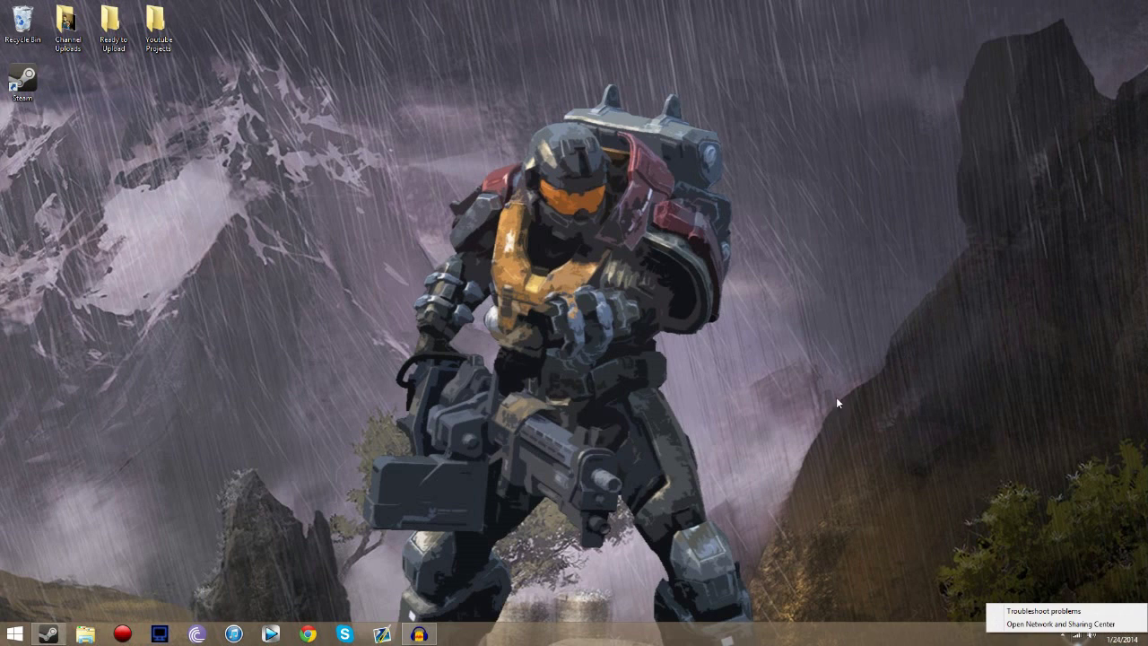
pyautogui.click(1054, 624)
pyautogui.press('super+s')
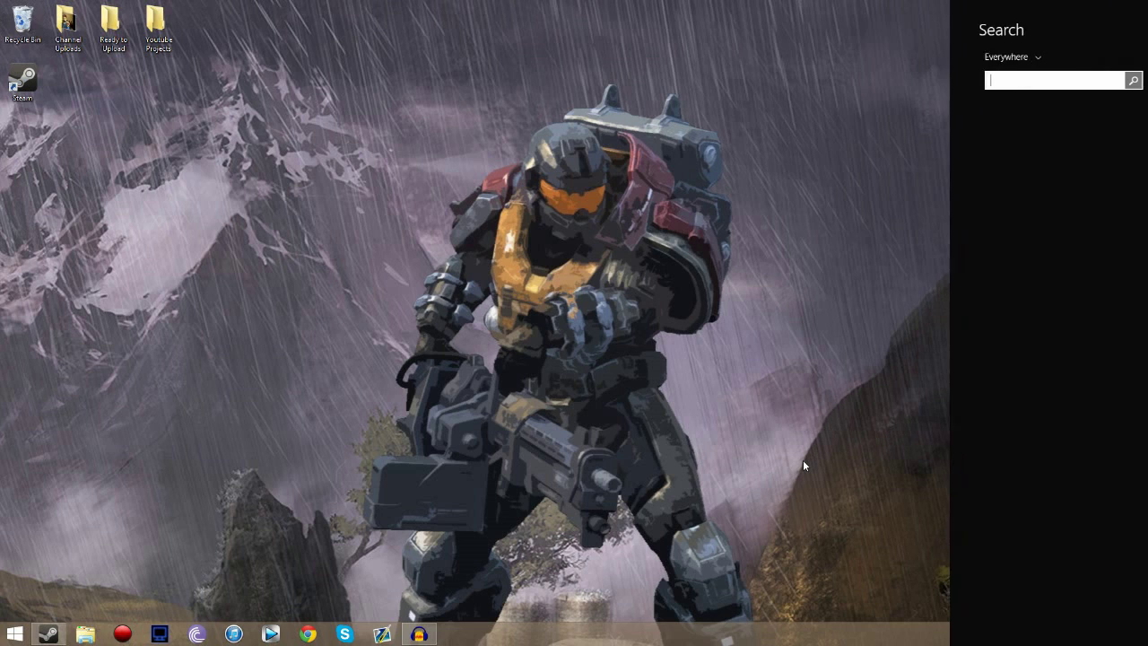
pyautogui.write('control p')
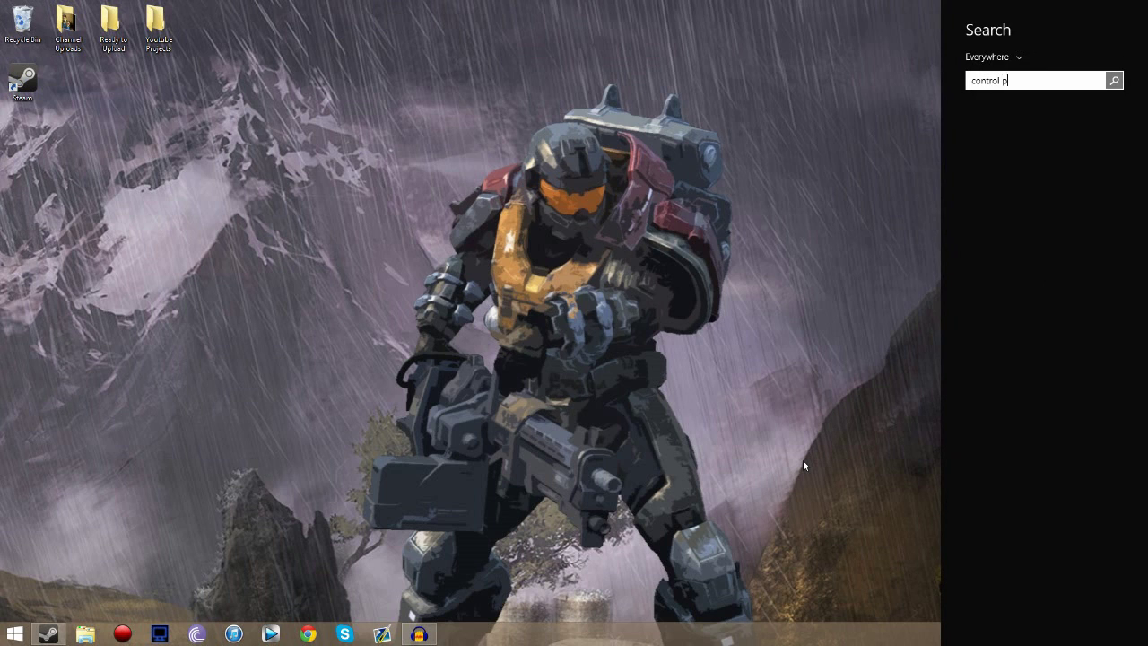
pyautogui.write('anel')
pyautogui.press('Return')
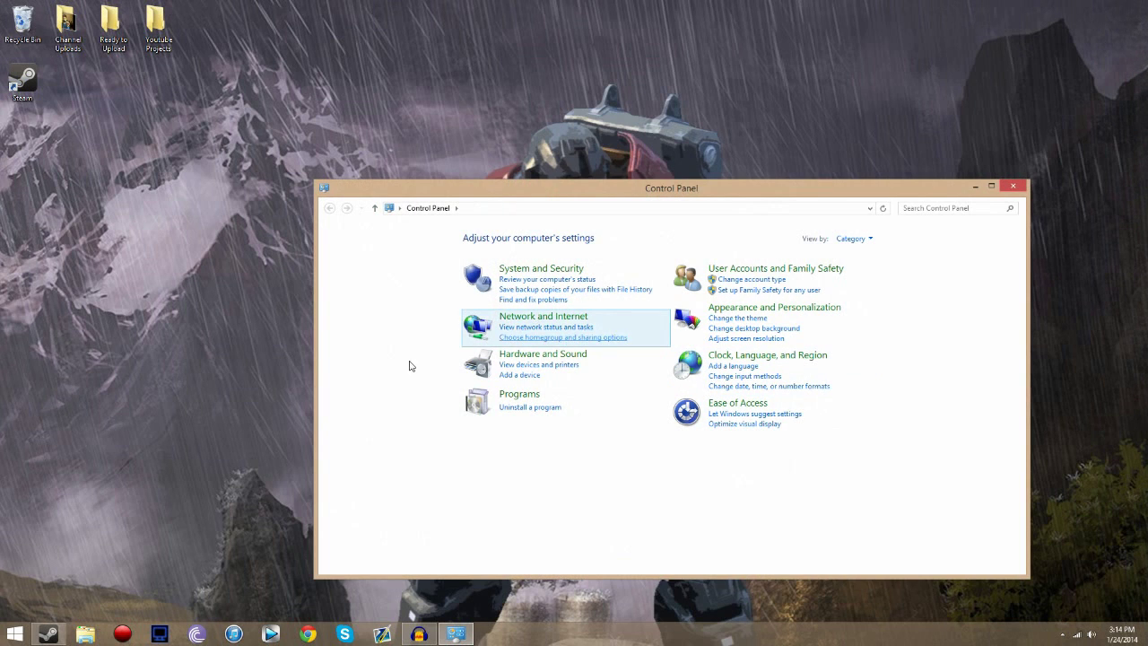
pyautogui.click(538, 318)
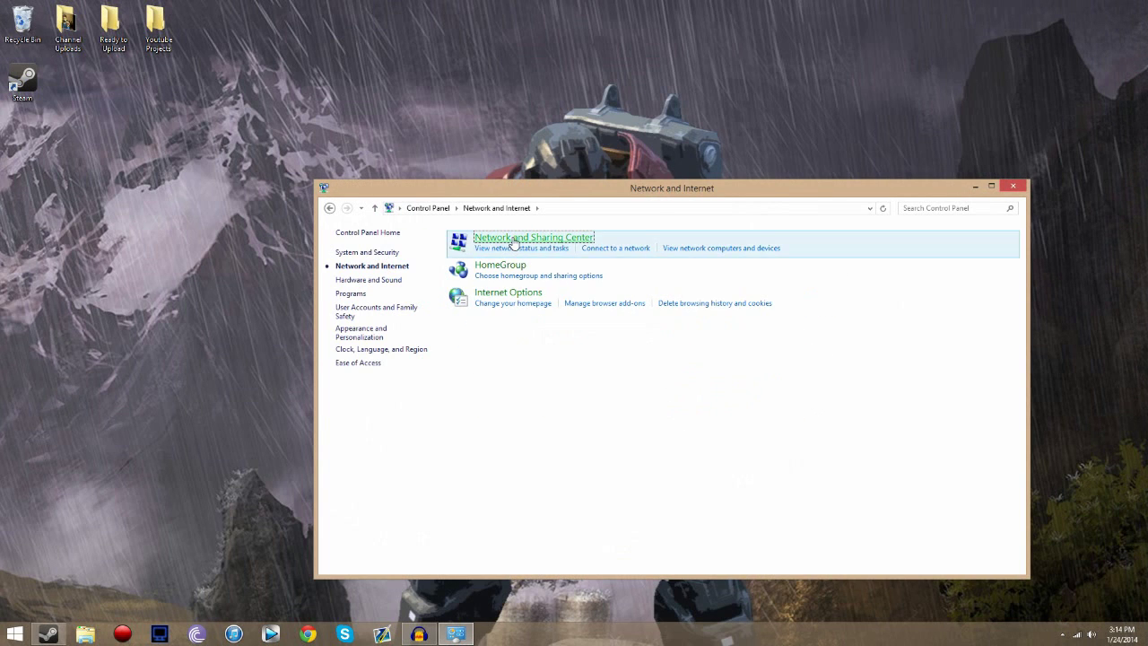
pyautogui.click(513, 239)
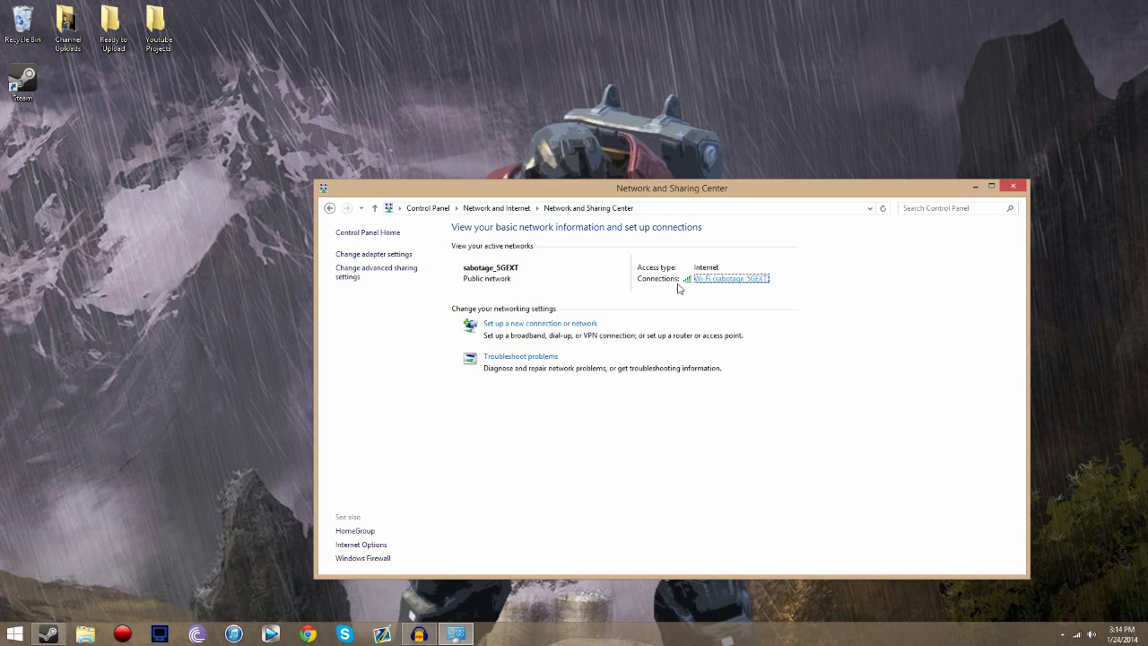
# - Check the wireless adapter's Power Management settings from the active Wi-Fi connection's status, and close its dialogs
pyautogui.click(730, 280)
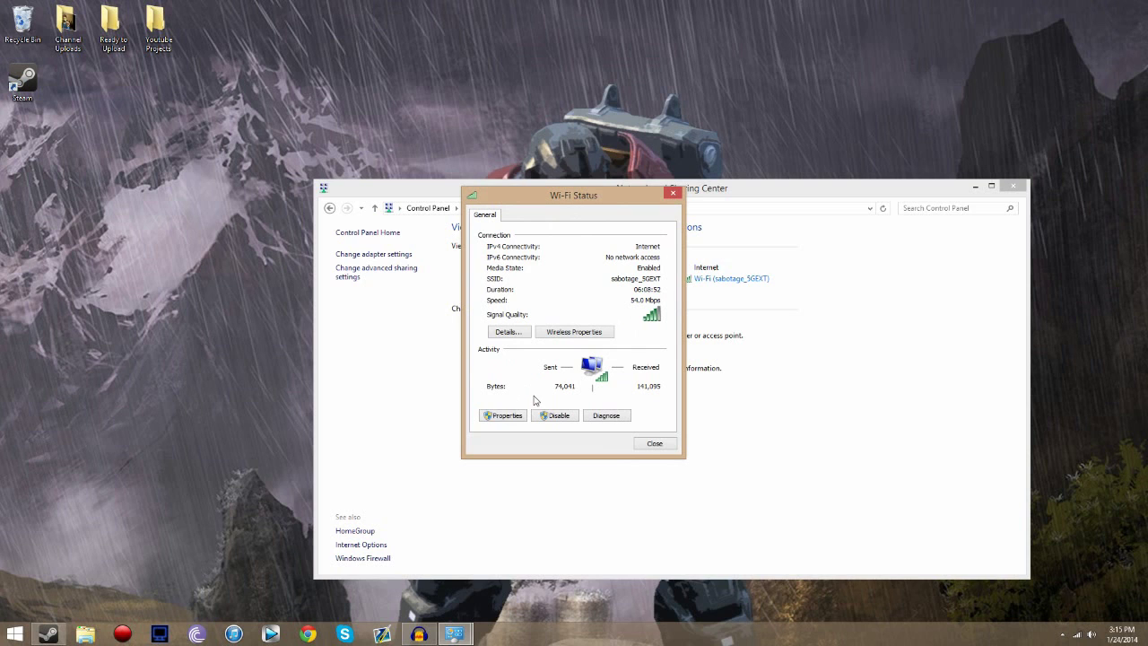
pyautogui.click(491, 417)
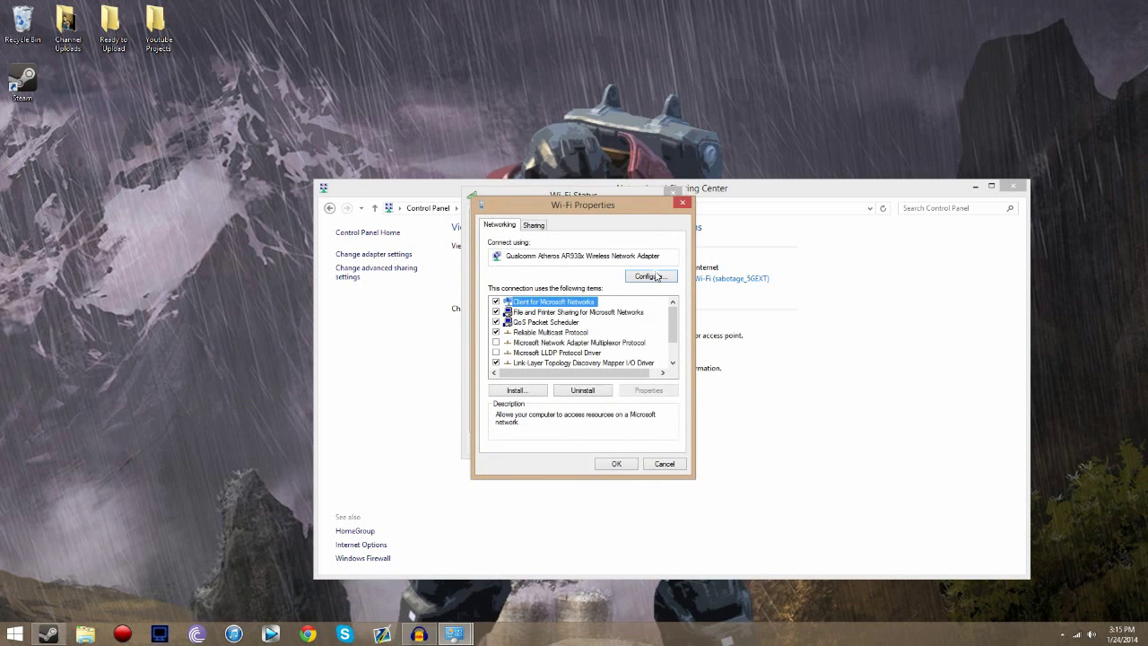
pyautogui.click(656, 276)
pyautogui.click(231, 75)
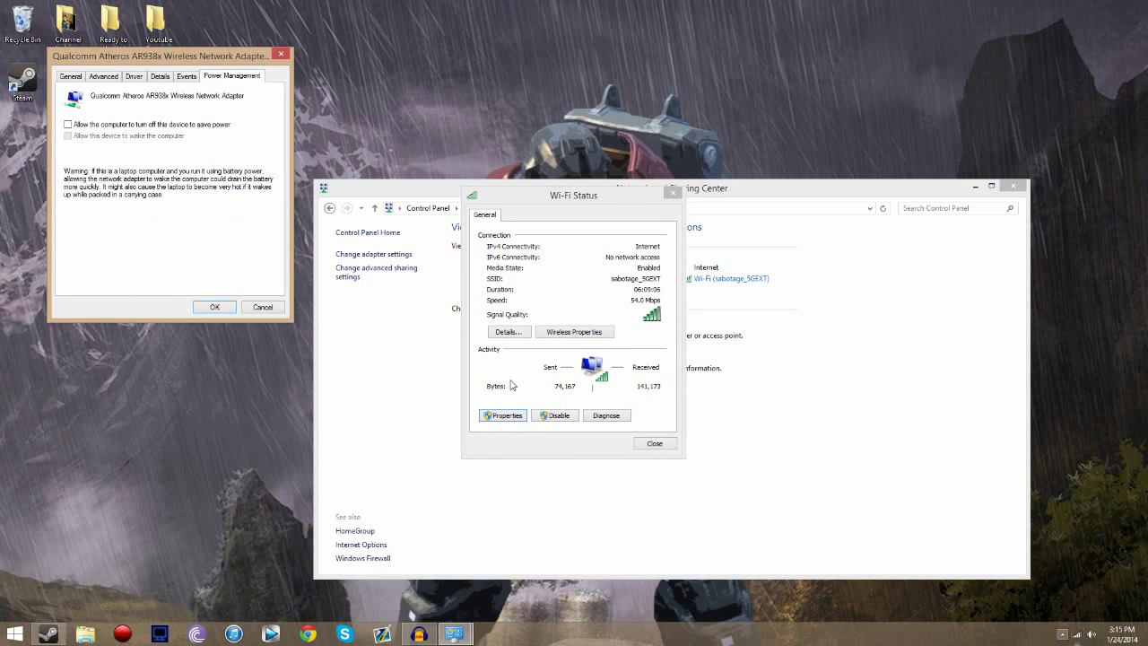
pyautogui.click(216, 308)
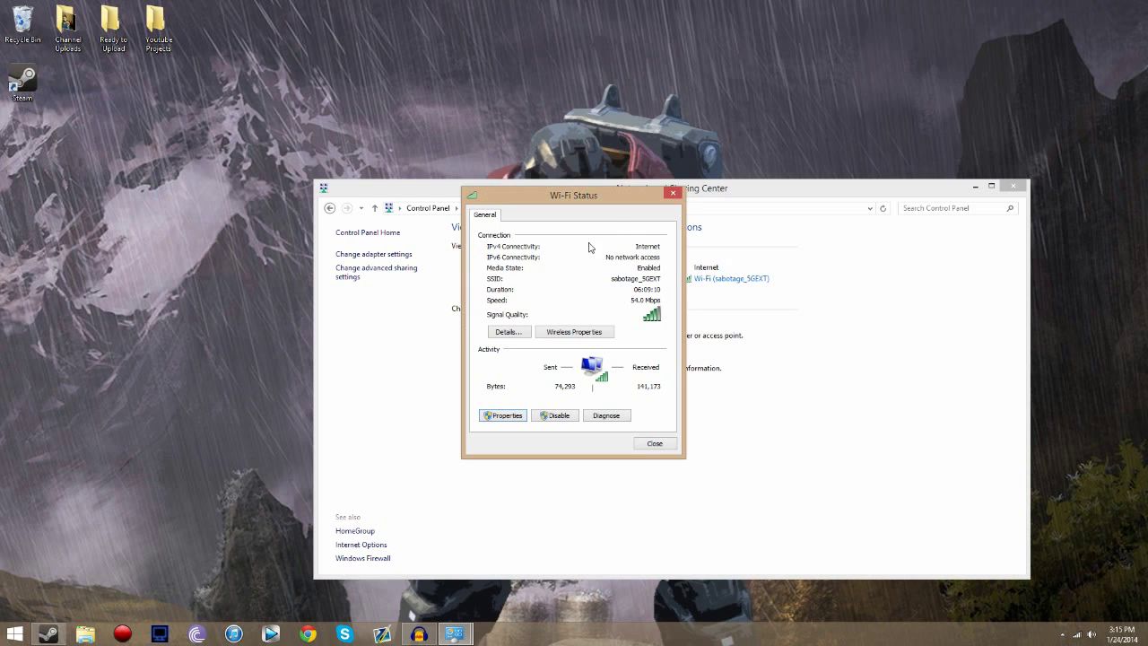
pyautogui.click(675, 195)
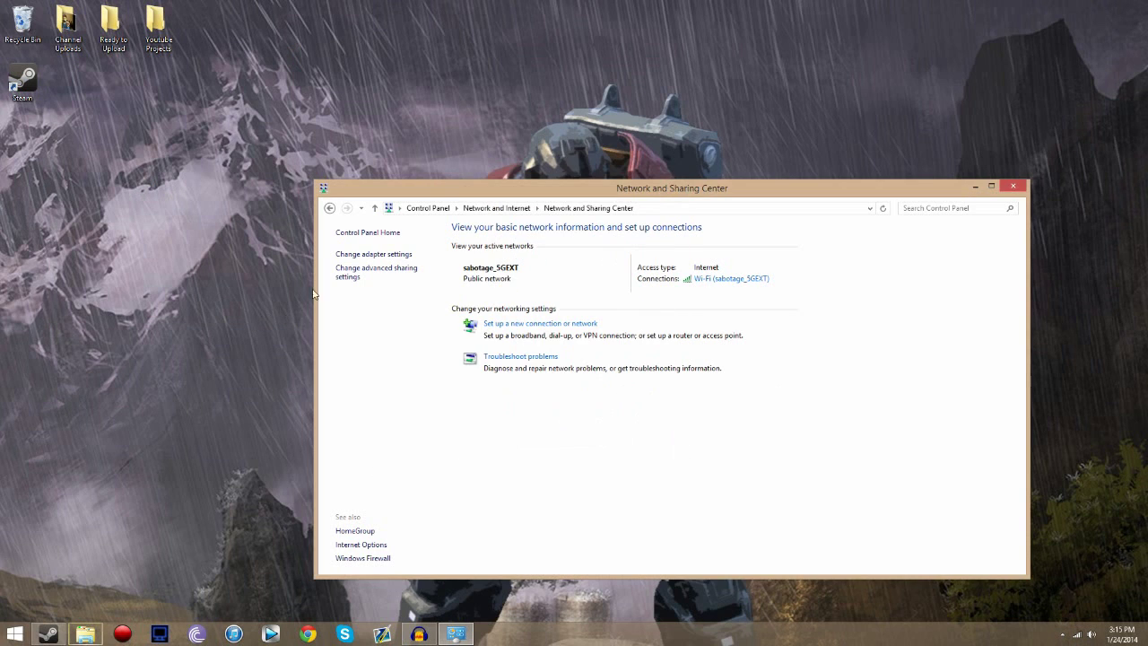
# - Review the same Power Management settings through the Wi-Fi connection's properties in Network Connections, and close the window
pyautogui.click(350, 254)
pyautogui.rightClick(549, 291)
pyautogui.click(534, 258)
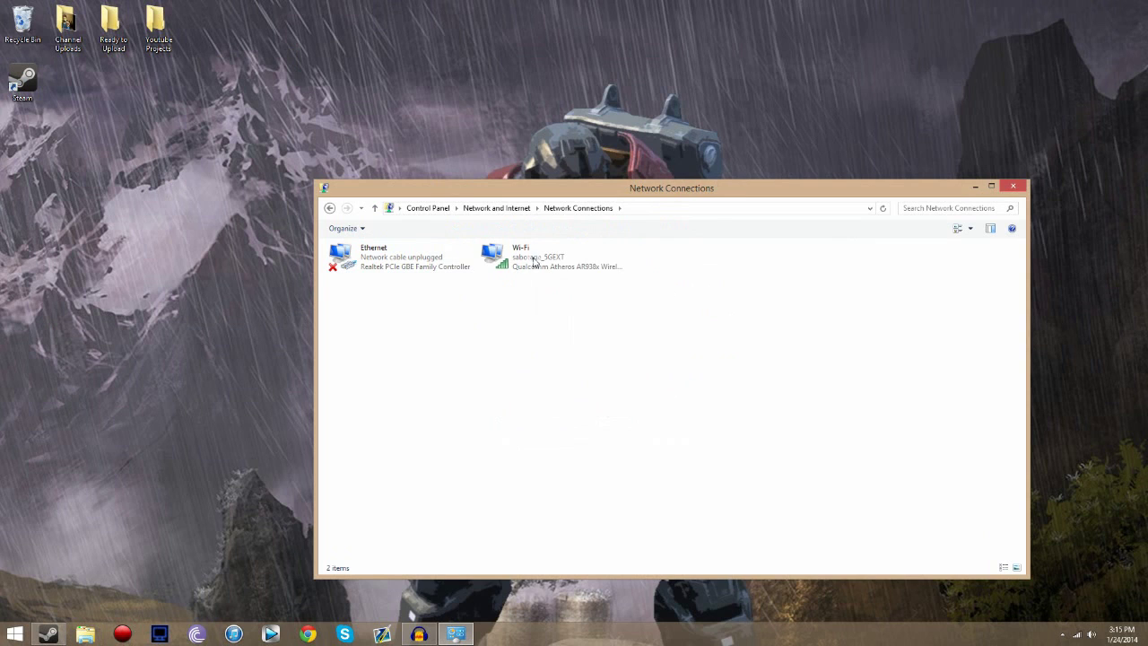
pyautogui.rightClick(535, 257)
pyautogui.click(574, 382)
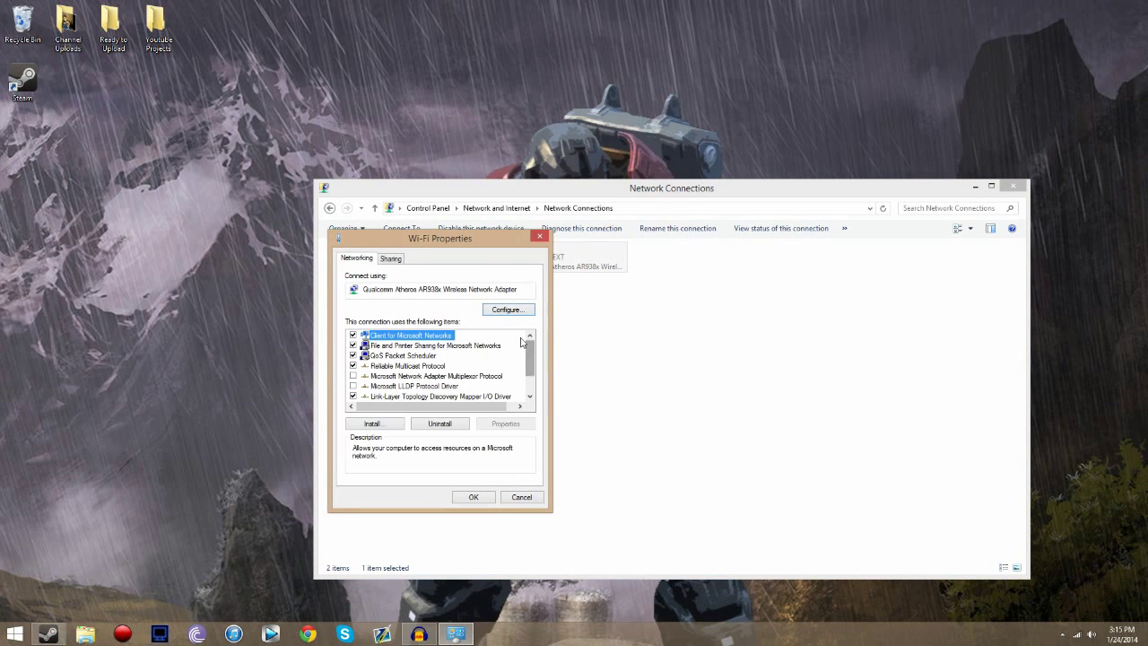
pyautogui.click(507, 310)
pyautogui.click(264, 92)
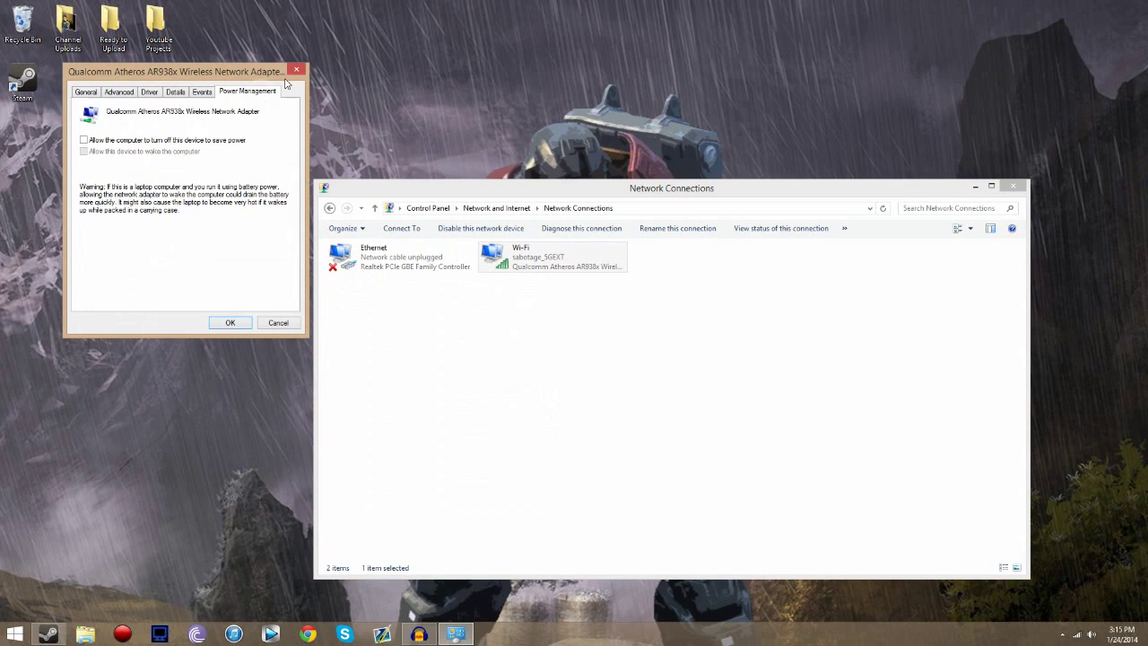
pyautogui.click(296, 70)
pyautogui.click(693, 359)
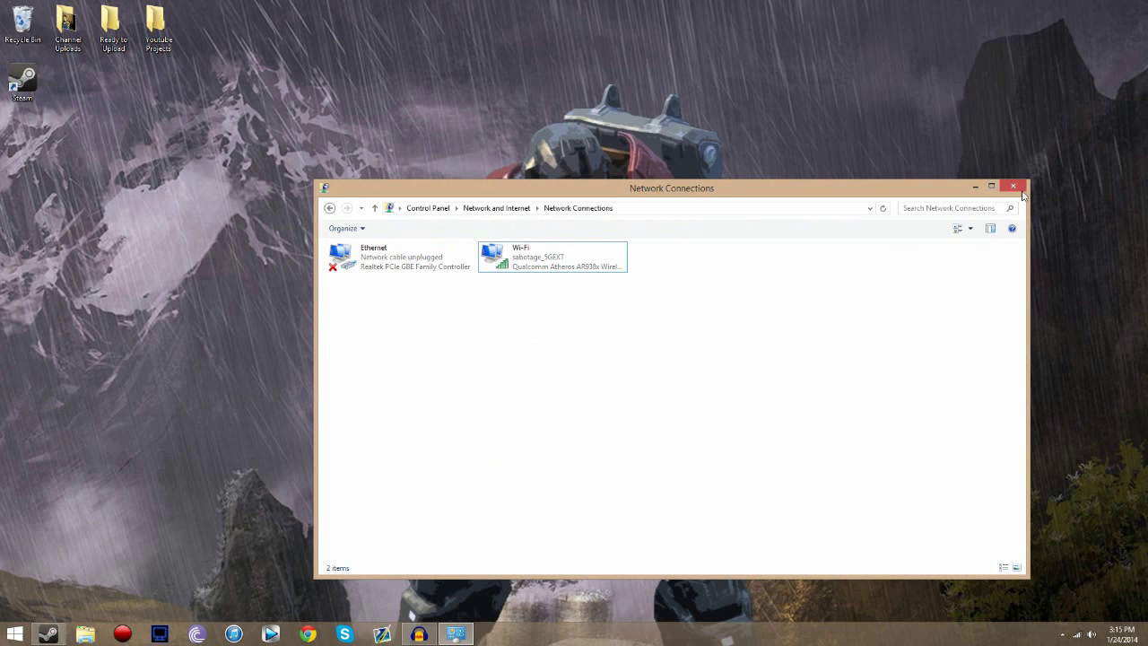
pyautogui.click(1015, 188)
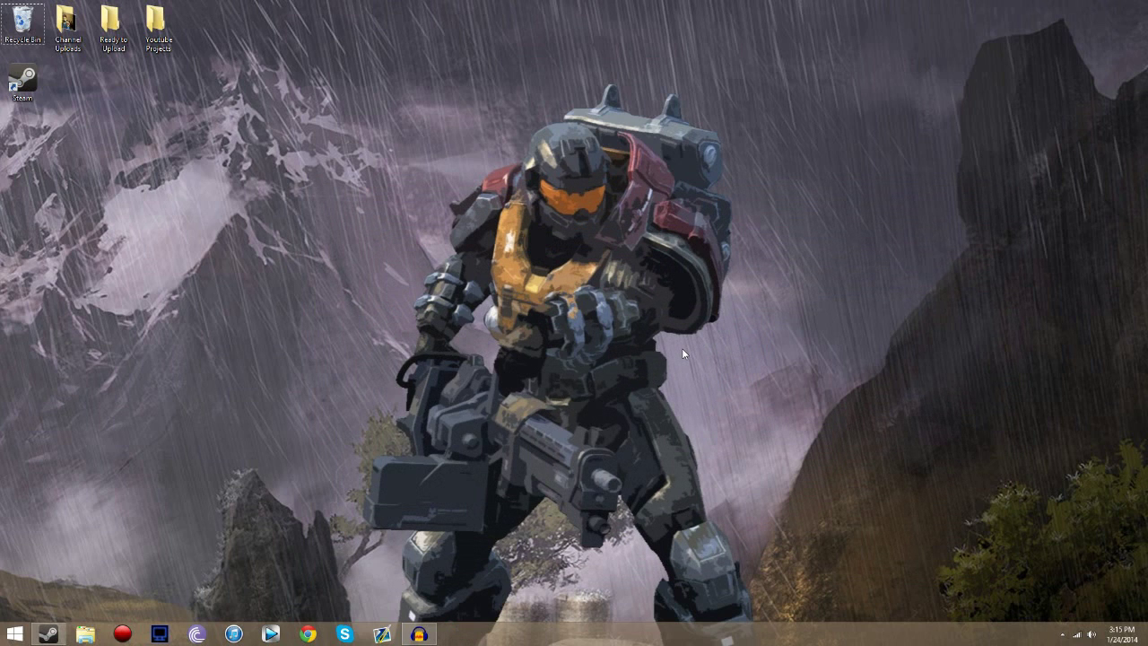
# - Search for Device Manager, open it, and expand the Network adapters category
pyautogui.press('super+s')
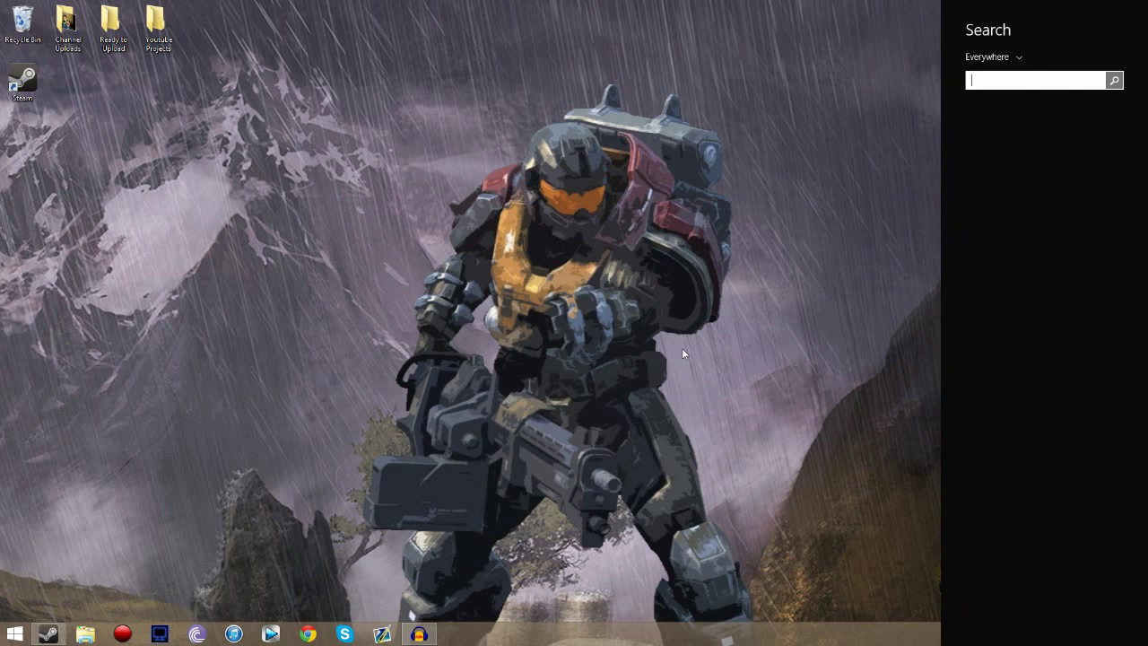
pyautogui.write('device ma')
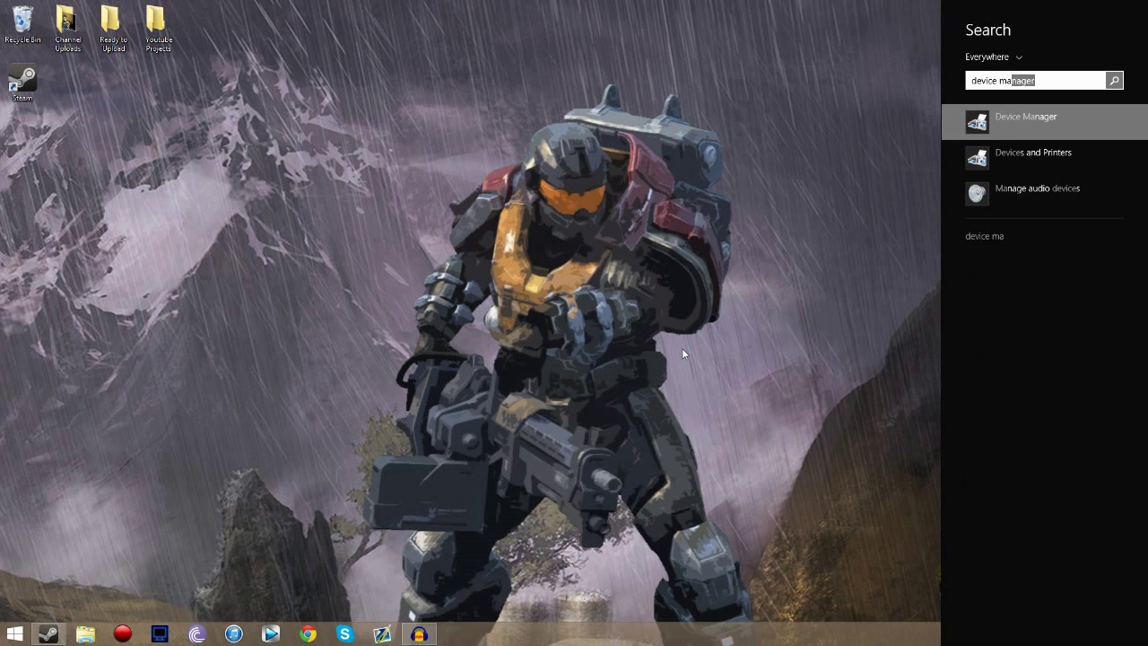
pyautogui.press('Return')
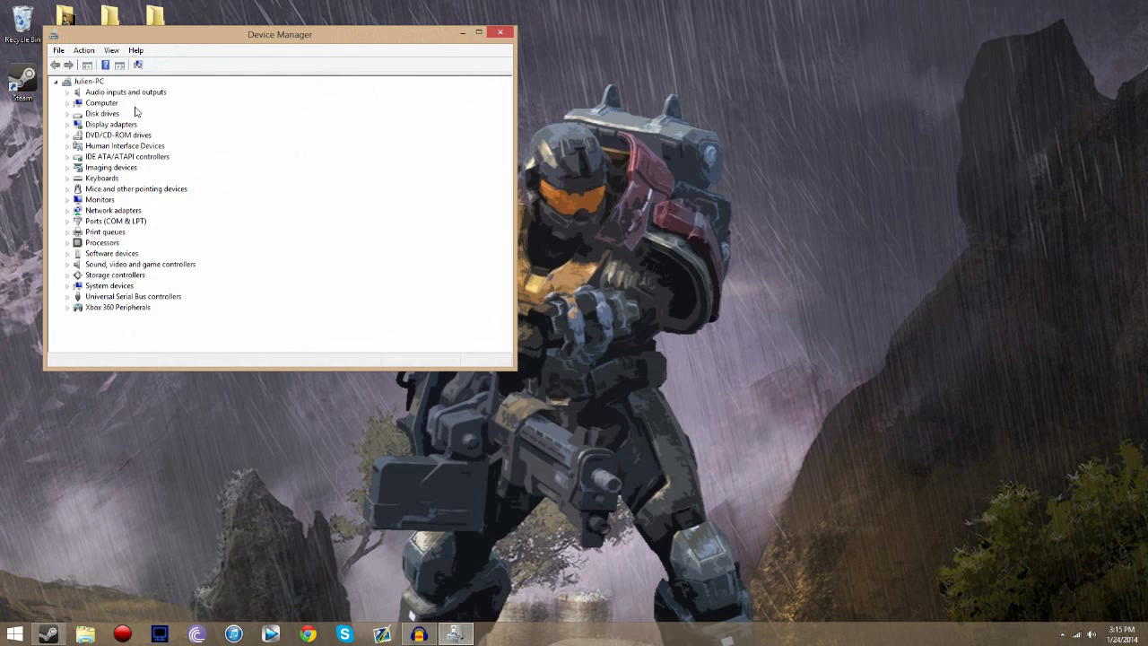
pyautogui.click(67, 157)
pyautogui.click(67, 158)
pyautogui.click(68, 211)
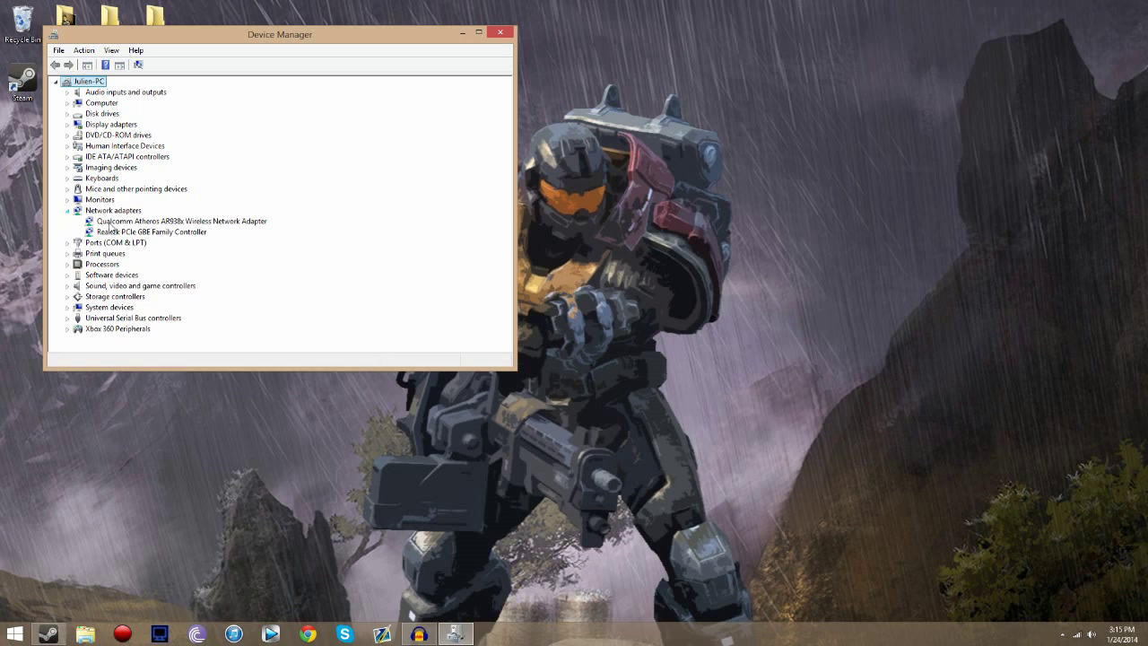
pyautogui.click(125, 232)
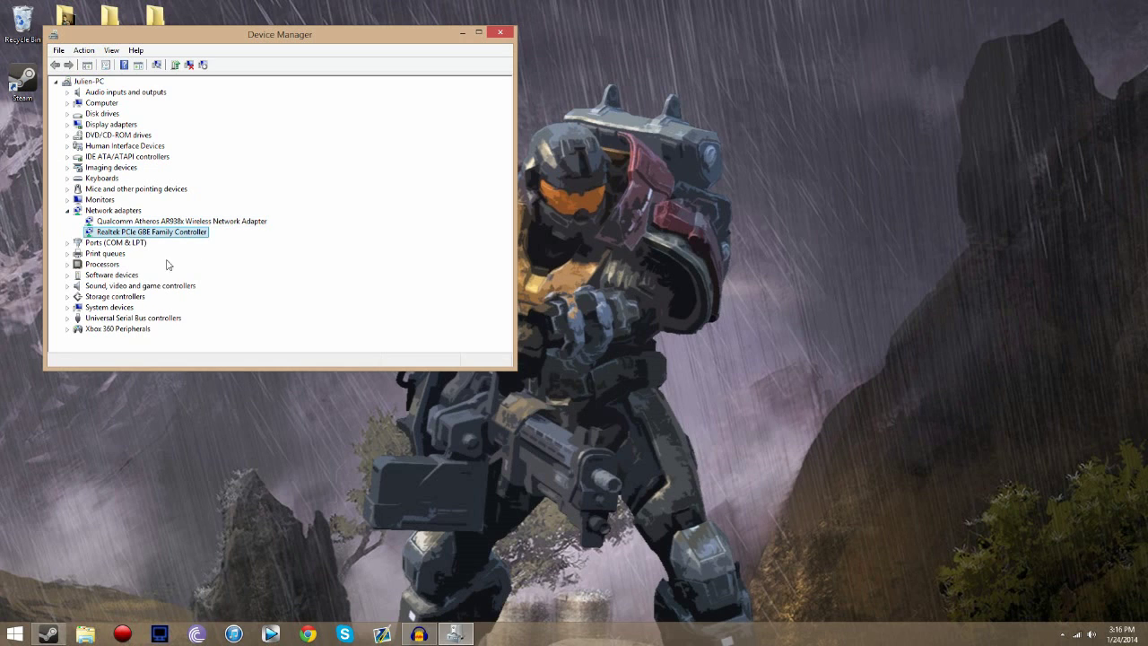
pyautogui.click(128, 223)
pyautogui.click(115, 234)
pyautogui.click(136, 223)
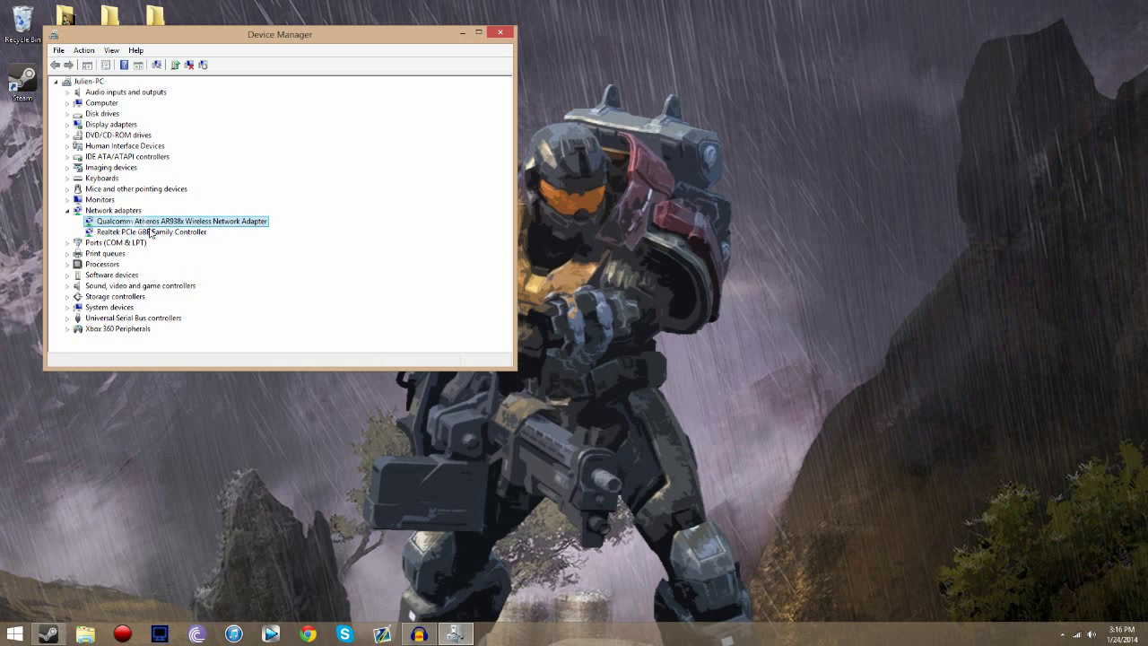
pyautogui.rightClick(206, 227)
pyautogui.click(253, 290)
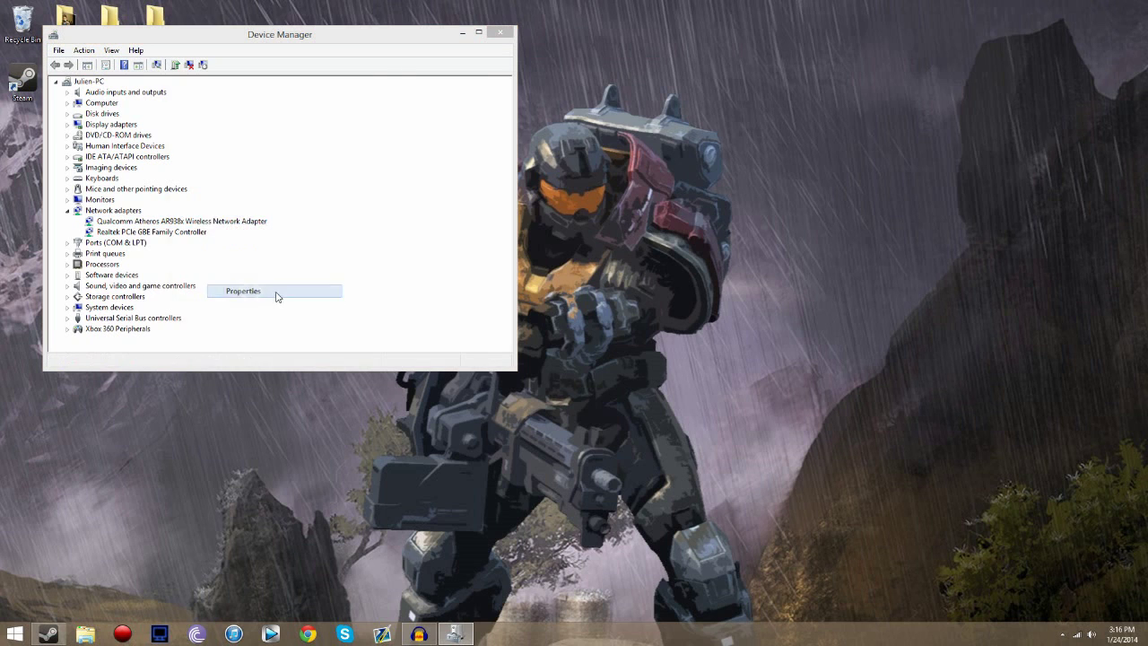
pyautogui.click(334, 86)
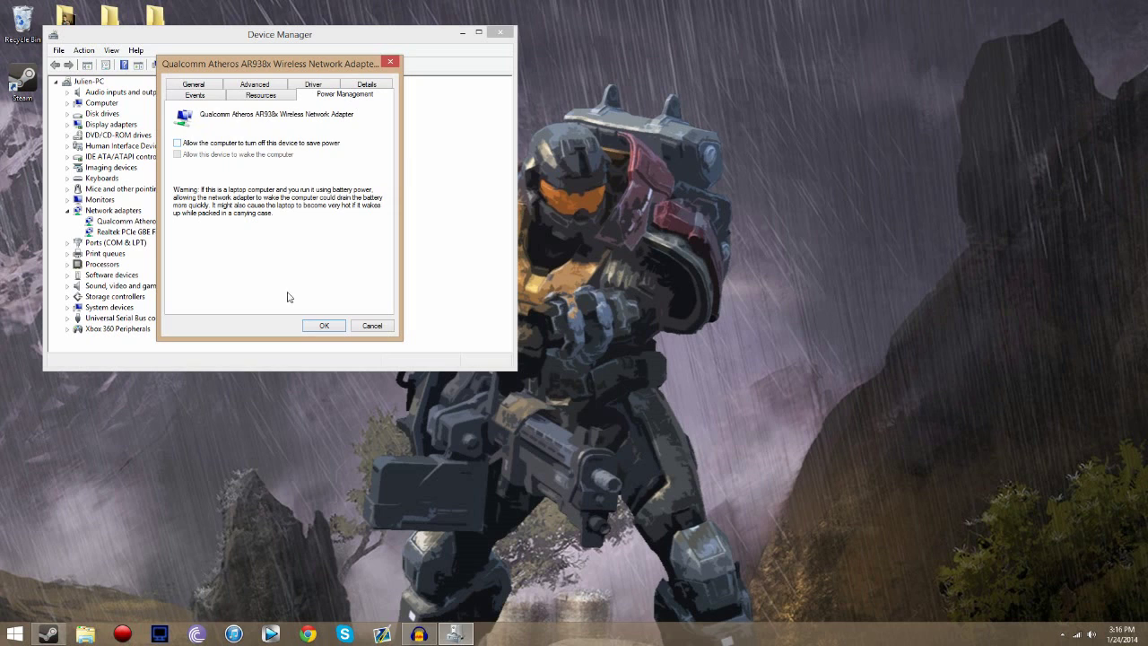
pyautogui.click(320, 326)
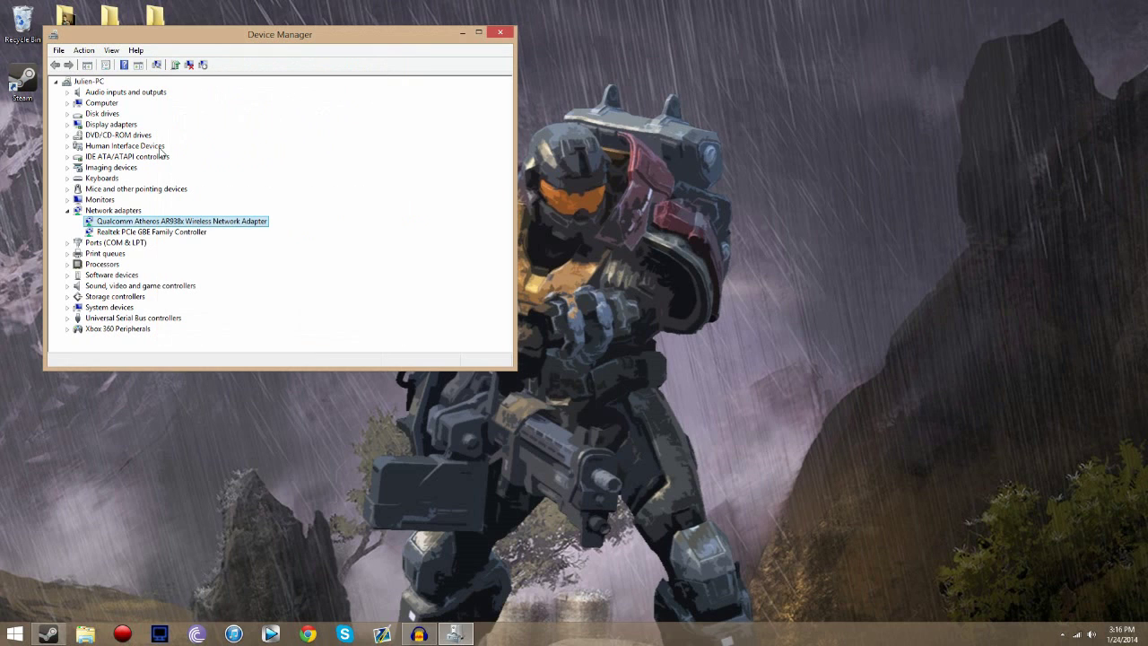
# - Show the available actions for the Qualcomm Atheros wireless adapter, including Uninstall, and dismiss them without choosing one
pyautogui.rightClick(130, 223)
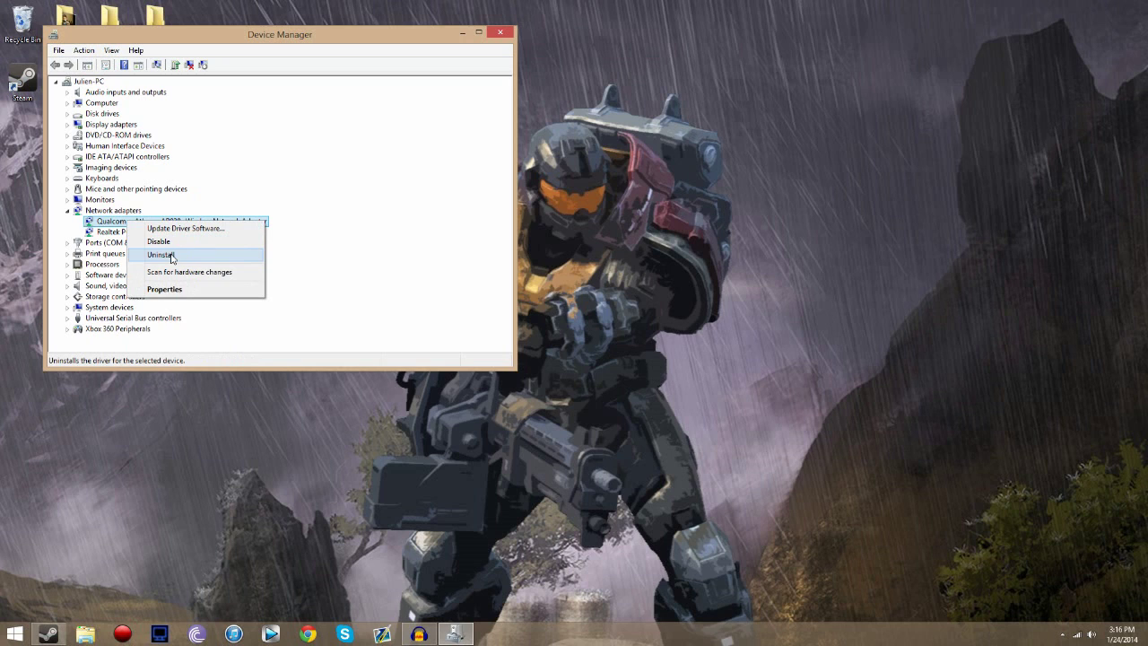
pyautogui.click(327, 53)
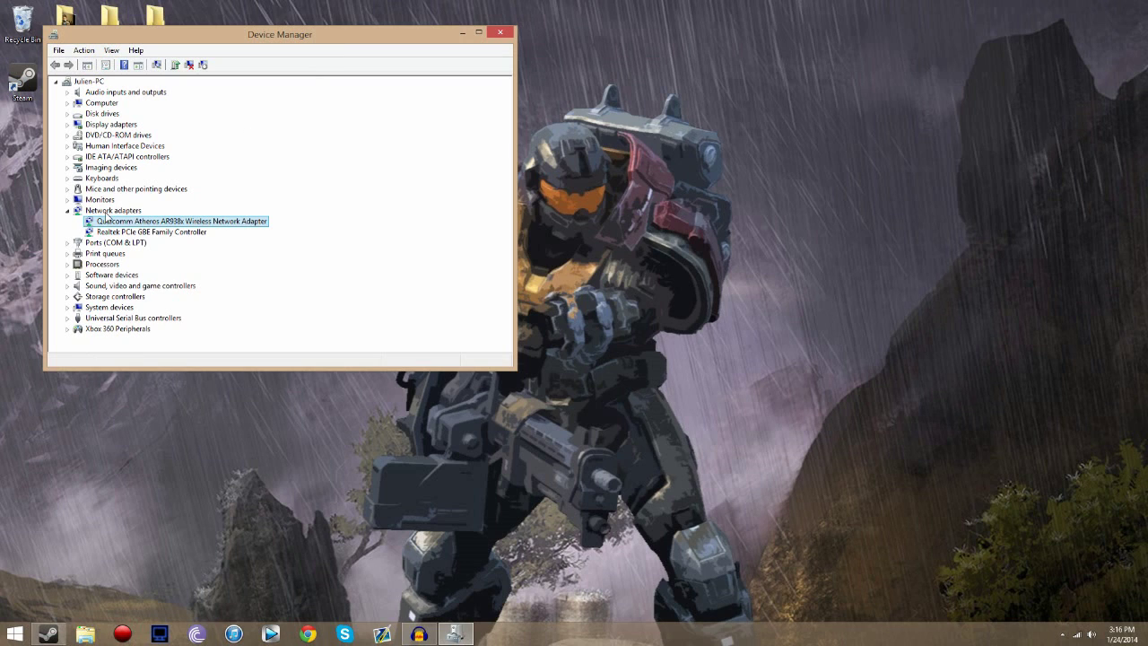
# - Collapse and re-expand the Network adapters category, and point out the Uninstall option for the Qualcomm Atheros AR938x Wireless Network Adapter
pyautogui.click(68, 210)
pyautogui.click(77, 211)
pyautogui.click(68, 211)
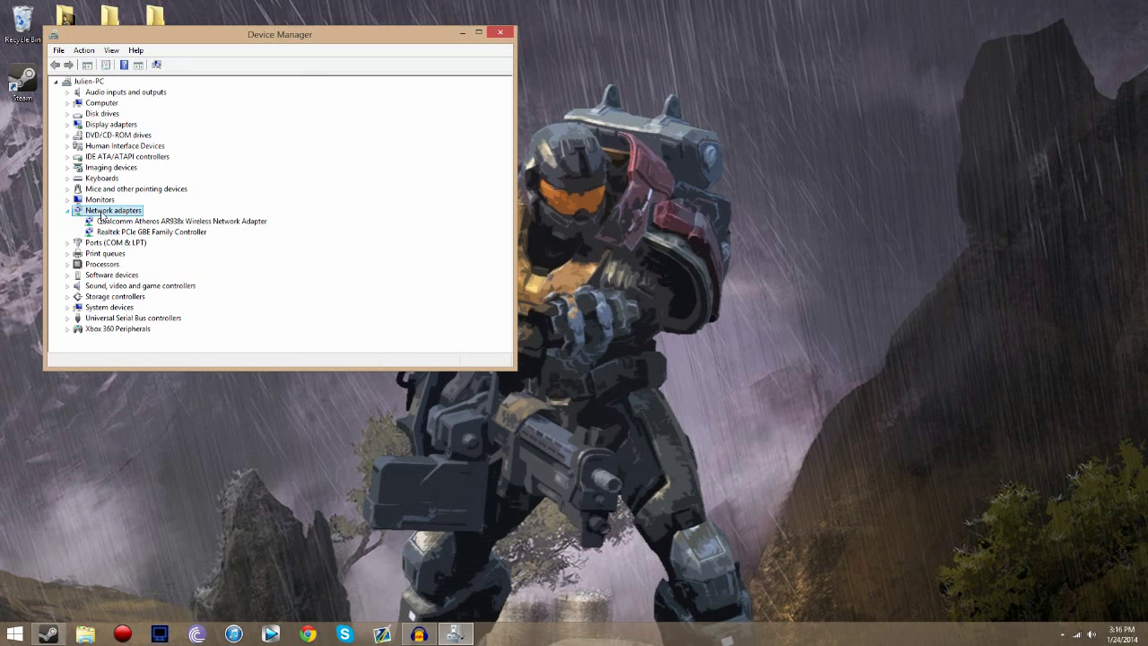
pyautogui.rightClick(133, 222)
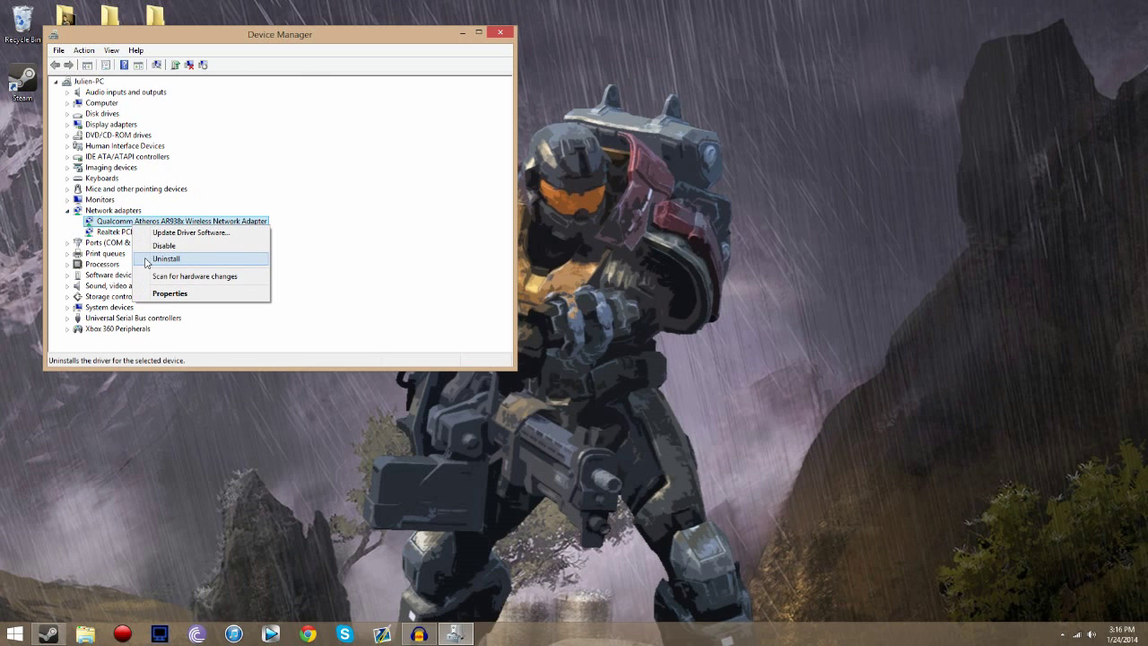
pyautogui.click(146, 262)
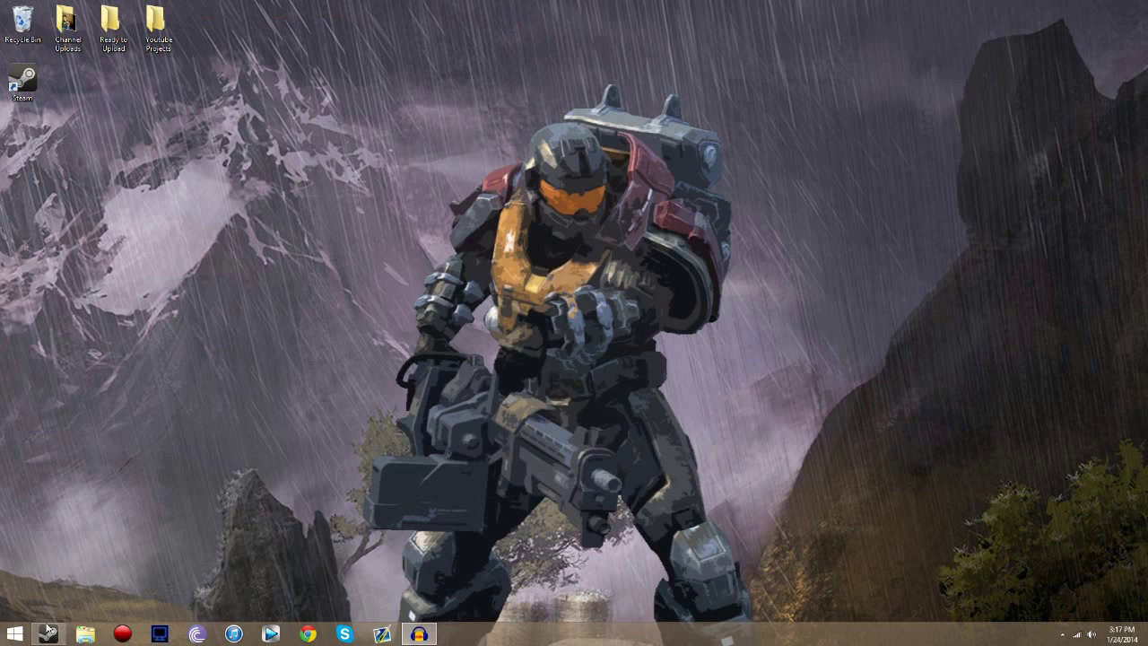
# - Show where the Restart option is among the computer's shut down and sign-out choices, without restarting the computer
pyautogui.rightClick(14, 634)
pyautogui.moveTo(120, 615)
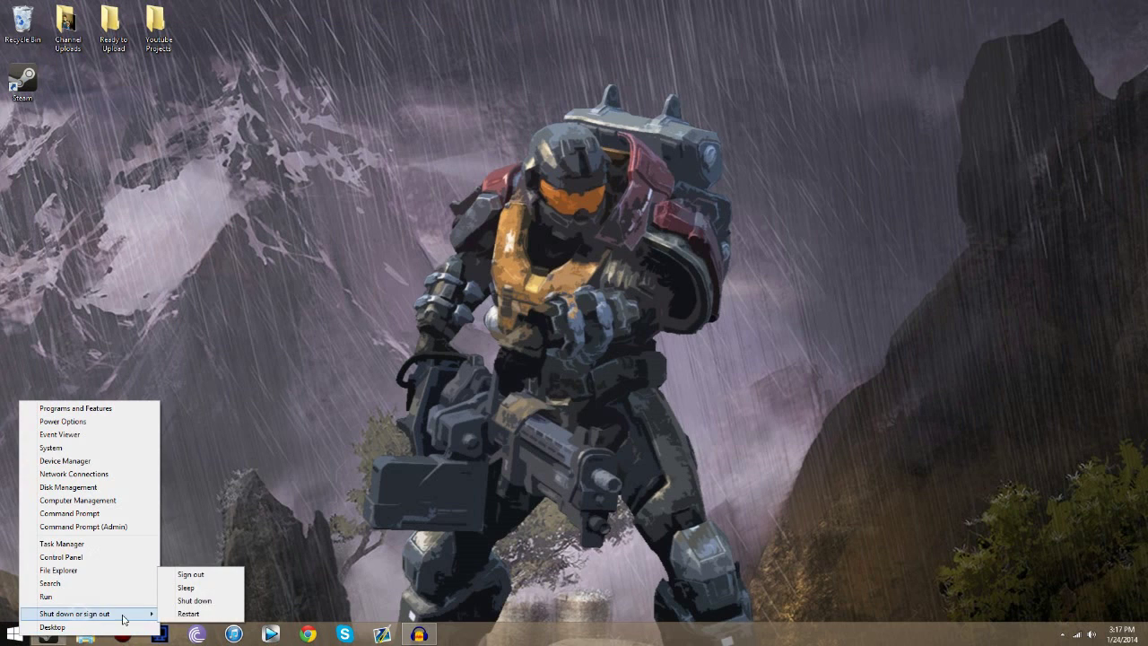
pyautogui.click(202, 617)
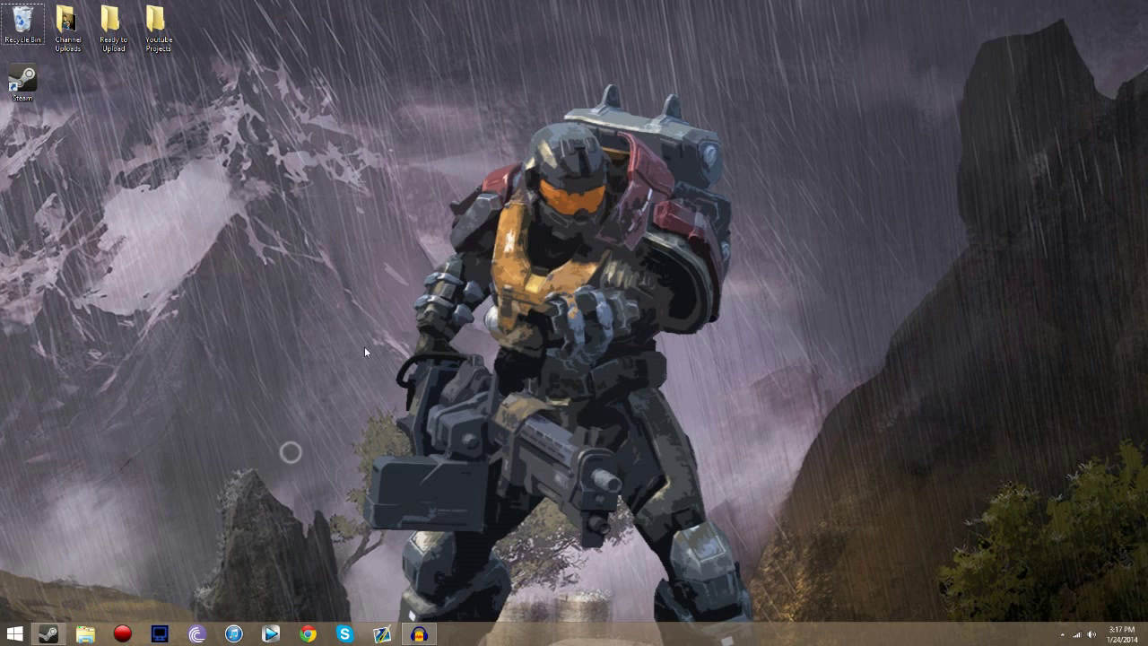
pyautogui.click(85, 634)
pyautogui.click(1137, 57)
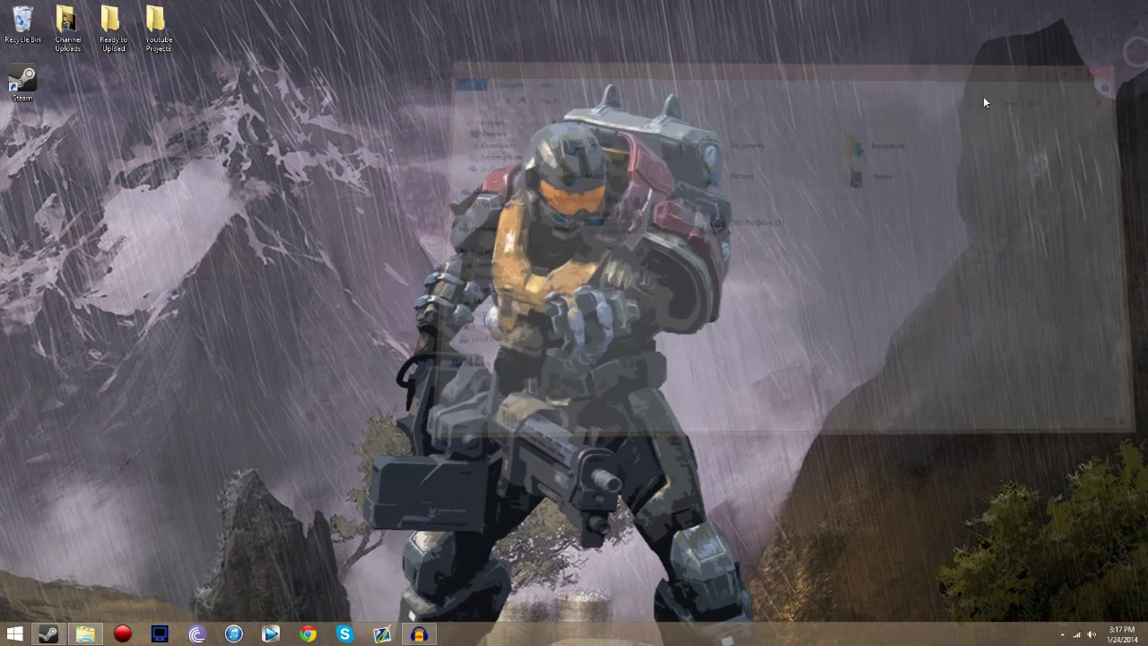
# - Reopen Device Manager by searching for "device", and expand the Network adapters category
pyautogui.press('super+s')
pyautogui.write('device')
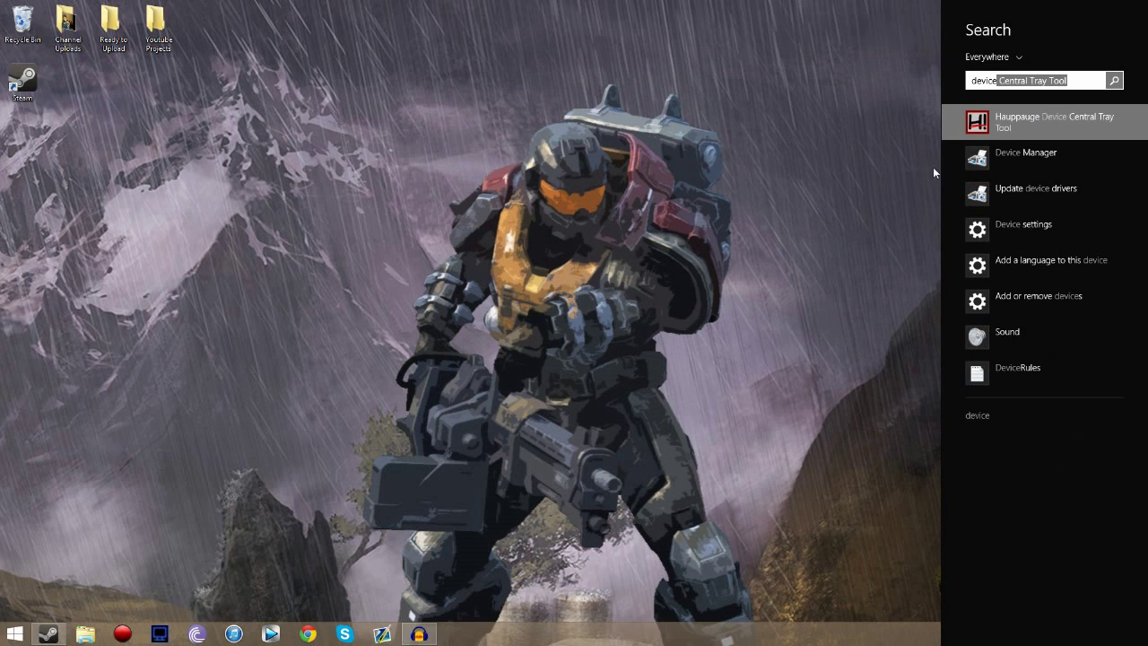
pyautogui.click(999, 157)
pyautogui.click(69, 211)
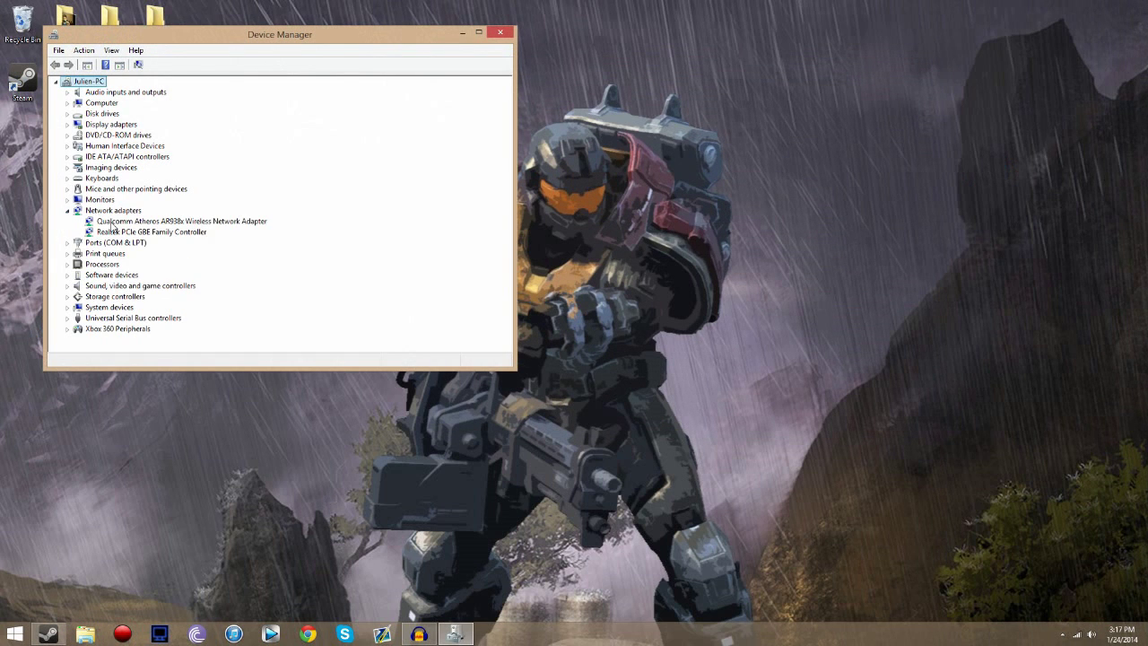
# - Check the power-saving options in the Qualcomm Atheros AR938x Wireless Network Adapter's Power Management properties, and accept the dialog
pyautogui.rightClick(127, 221)
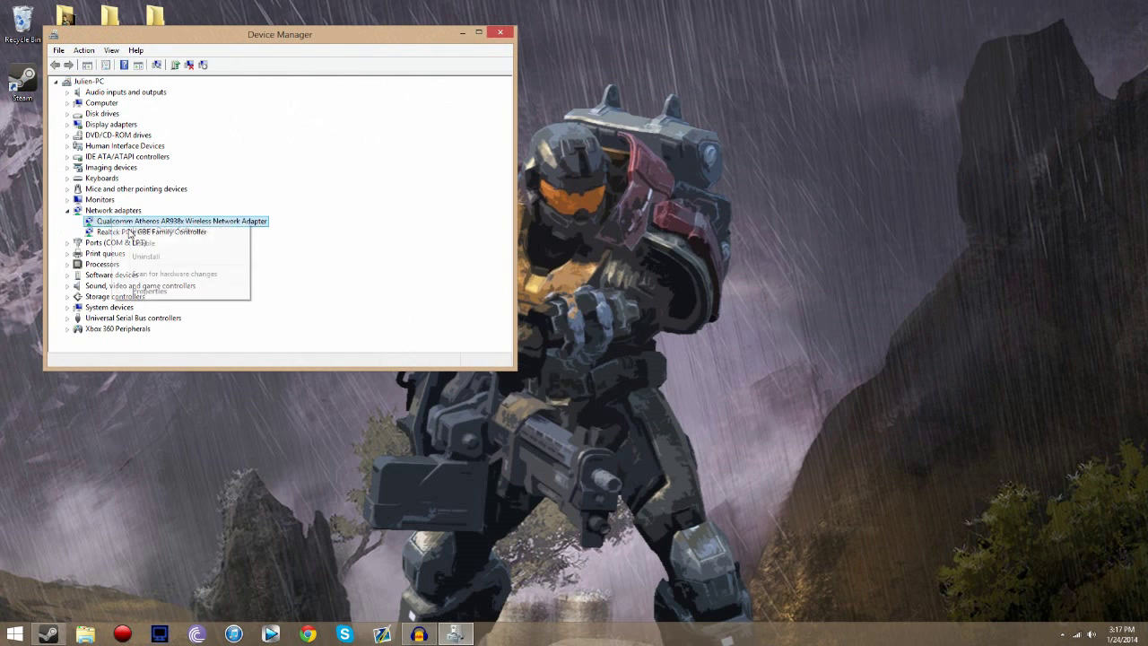
pyautogui.click(146, 290)
pyautogui.click(346, 94)
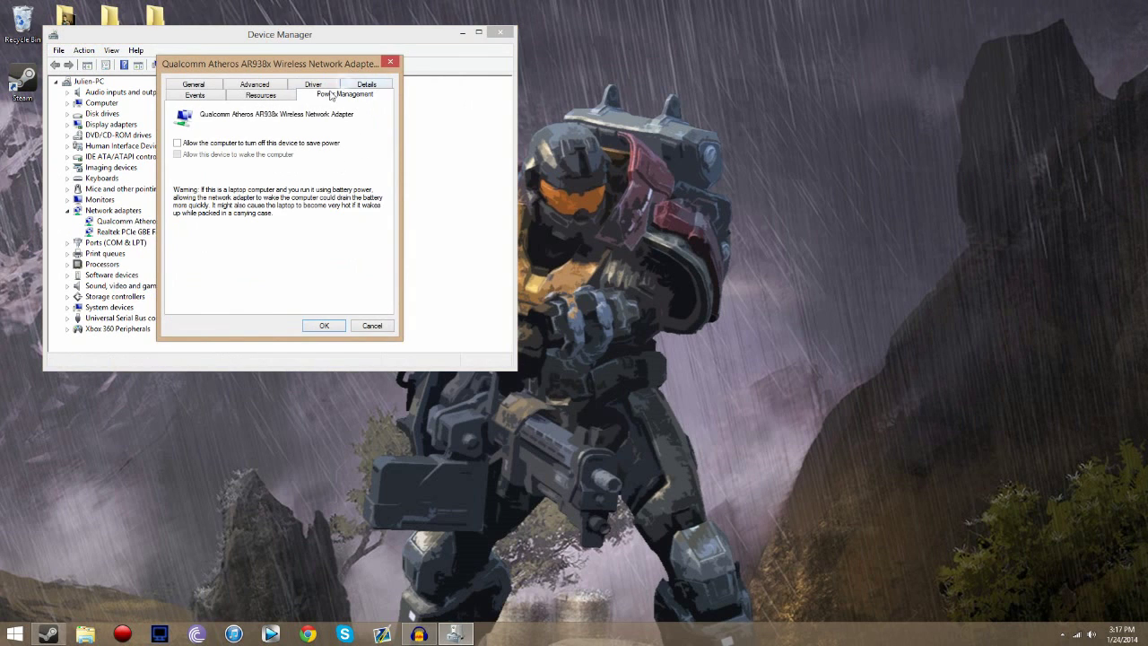
pyautogui.click(325, 325)
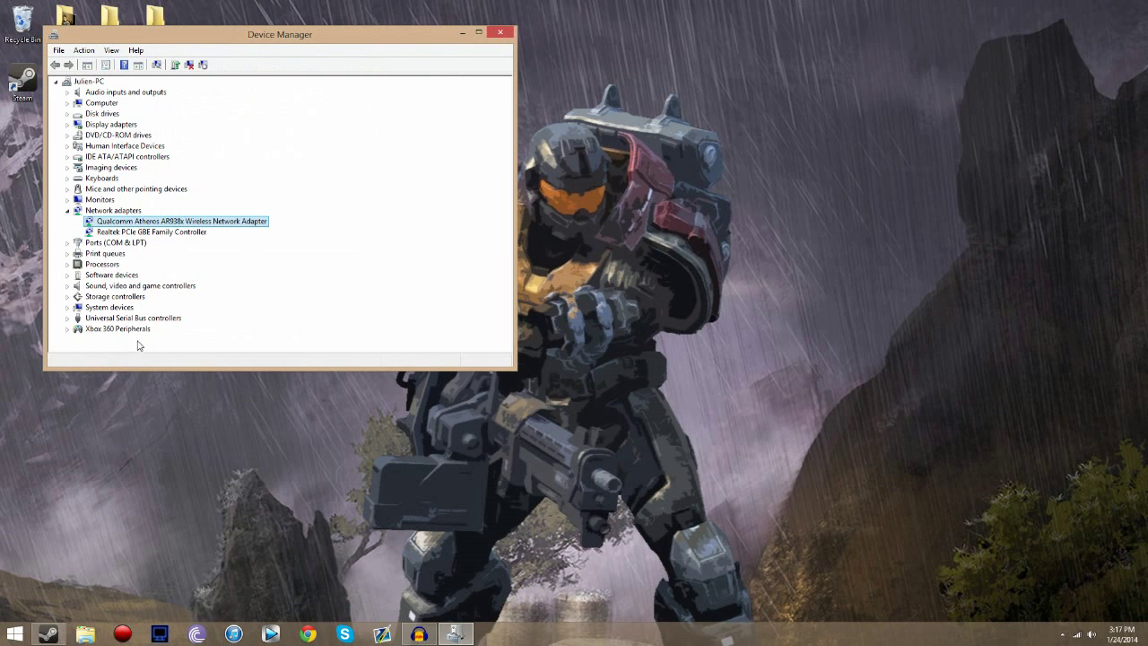